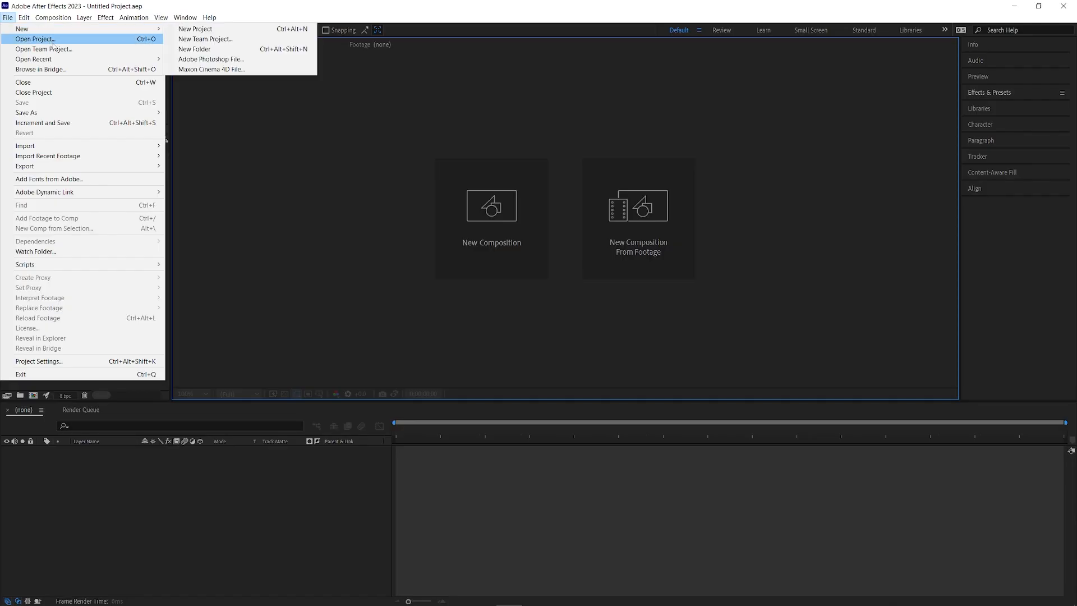
Step: Open an existing lower-third template as a project and extract its contents into the Lower Thirds folder
left_click(51, 43)
double_click(204, 113)
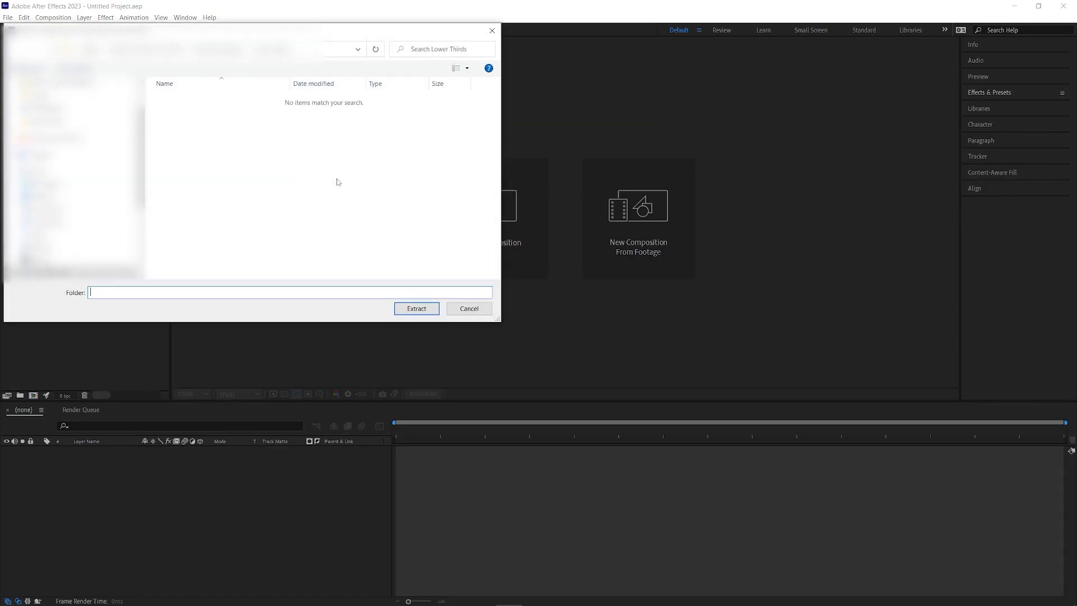
key("Return")
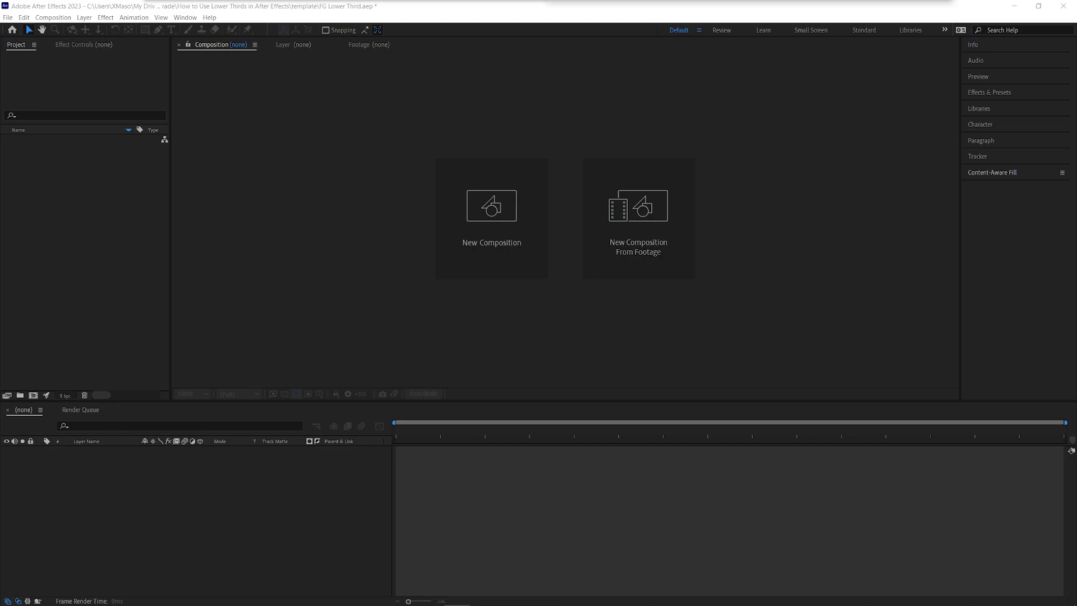
Step: Create a composition named FG Lower Third at 850 × 150 px, 60 fps and 8 seconds long, with the aspect ratio unlocked
left_click(487, 241)
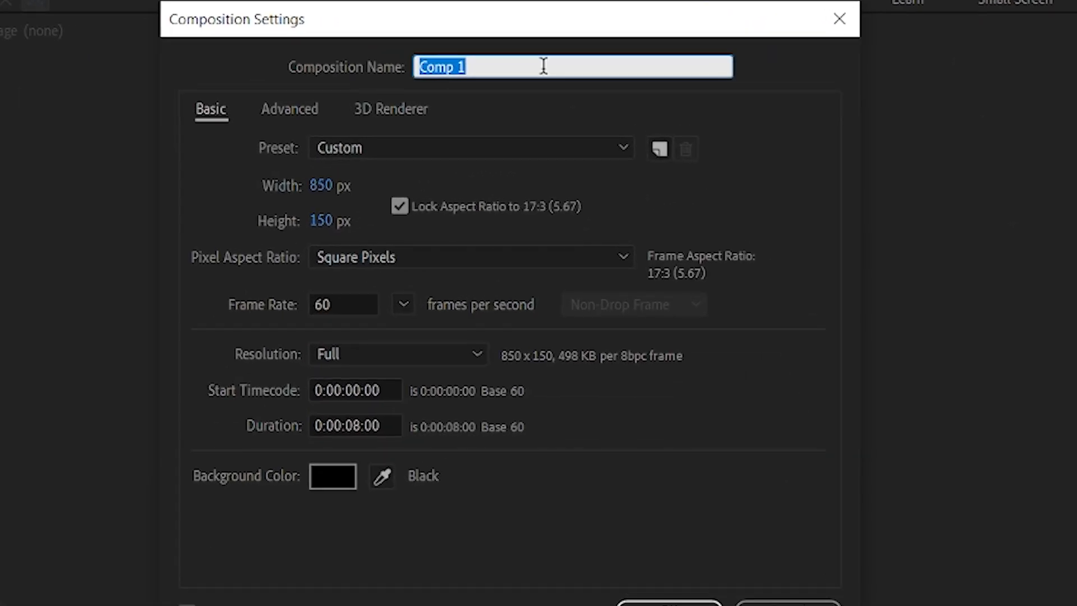
type("FG Lo")
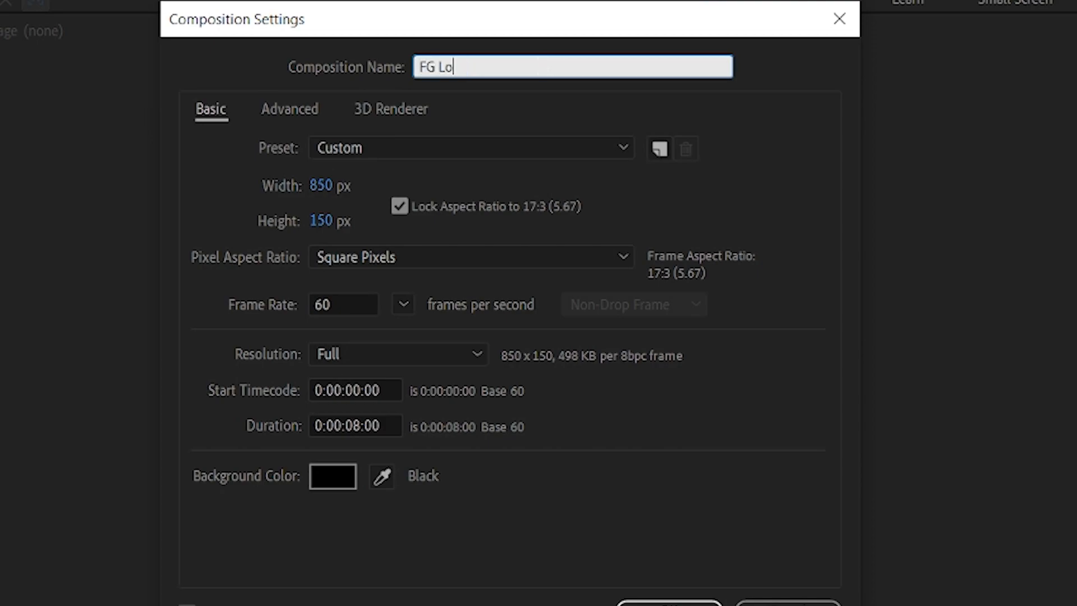
type("wer Third")
left_click(332, 193)
left_click(457, 188)
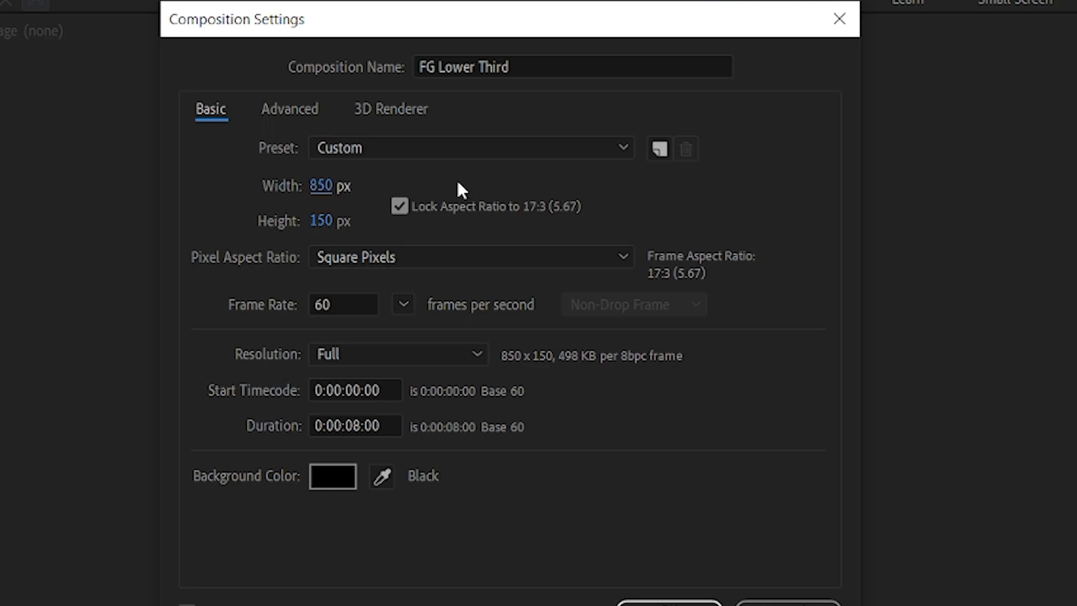
left_click(331, 222)
left_click(435, 233)
key("Tab")
left_click(361, 425)
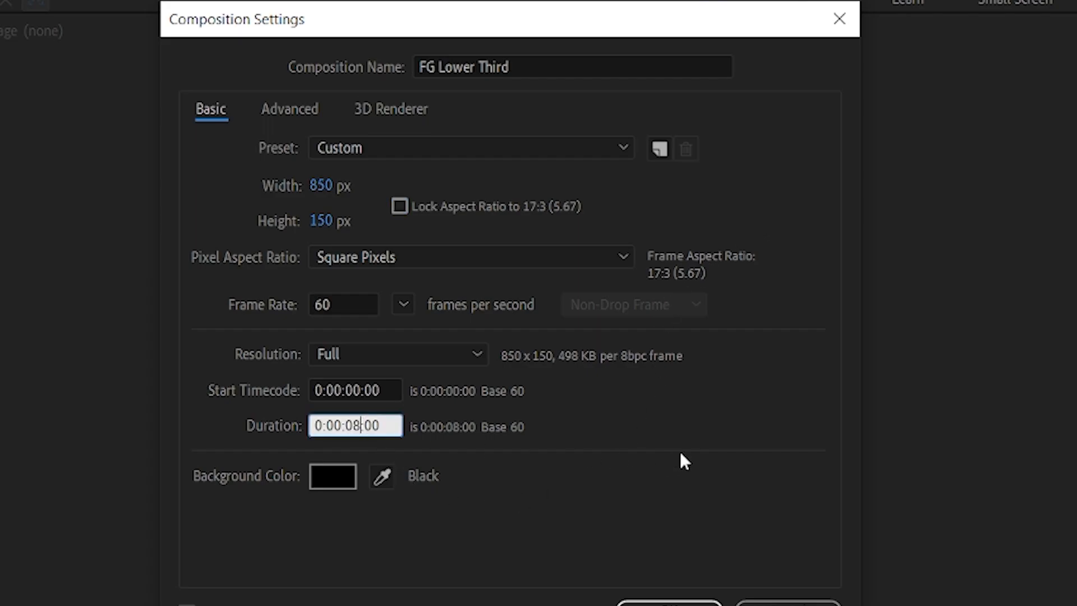
left_click(662, 600)
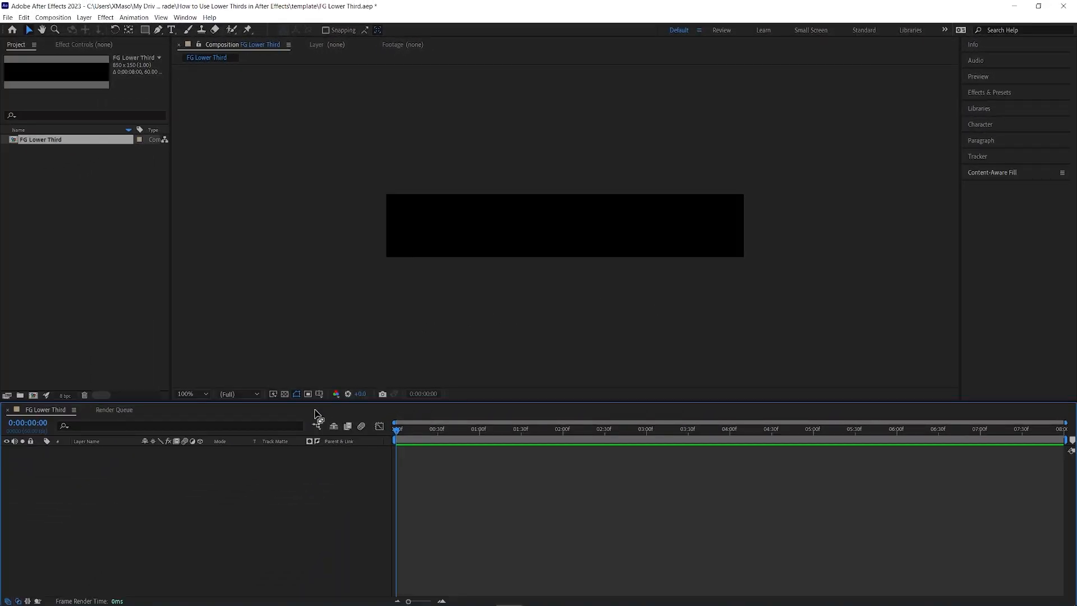
Step: Add a white (FFFFFF) solid layer named Background at the full 850 × 150 px composition size
right_click(258, 475)
mouse_move(289, 482)
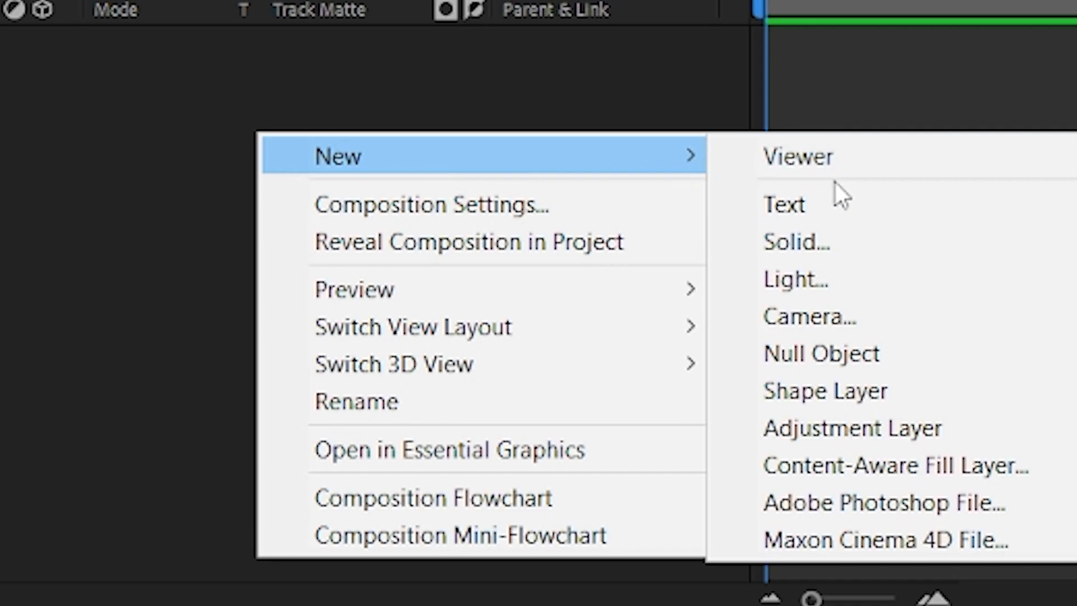
left_click(830, 239)
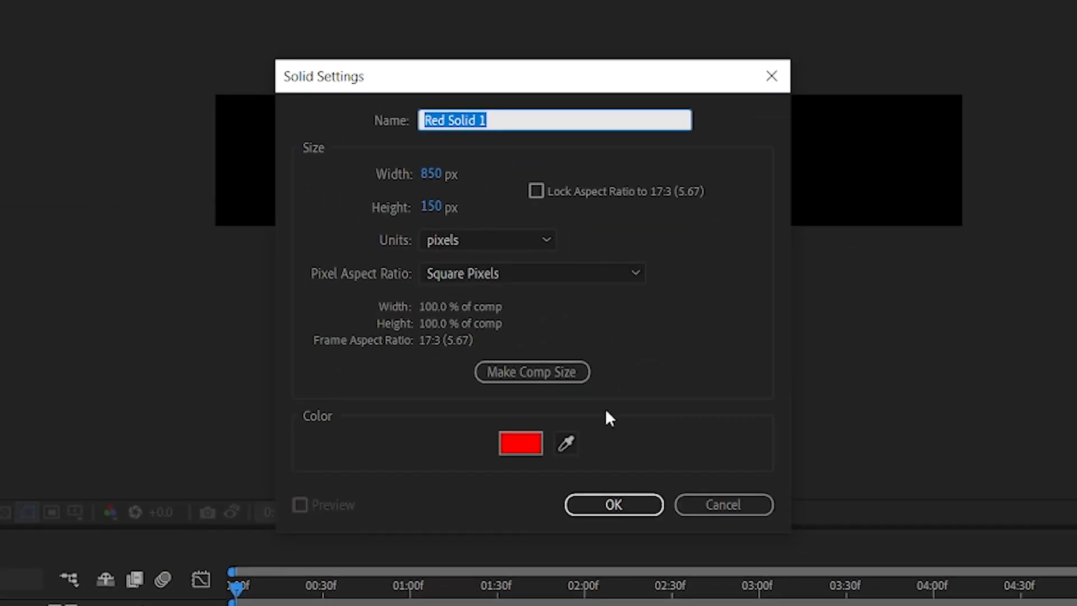
type("Background")
left_click(515, 444)
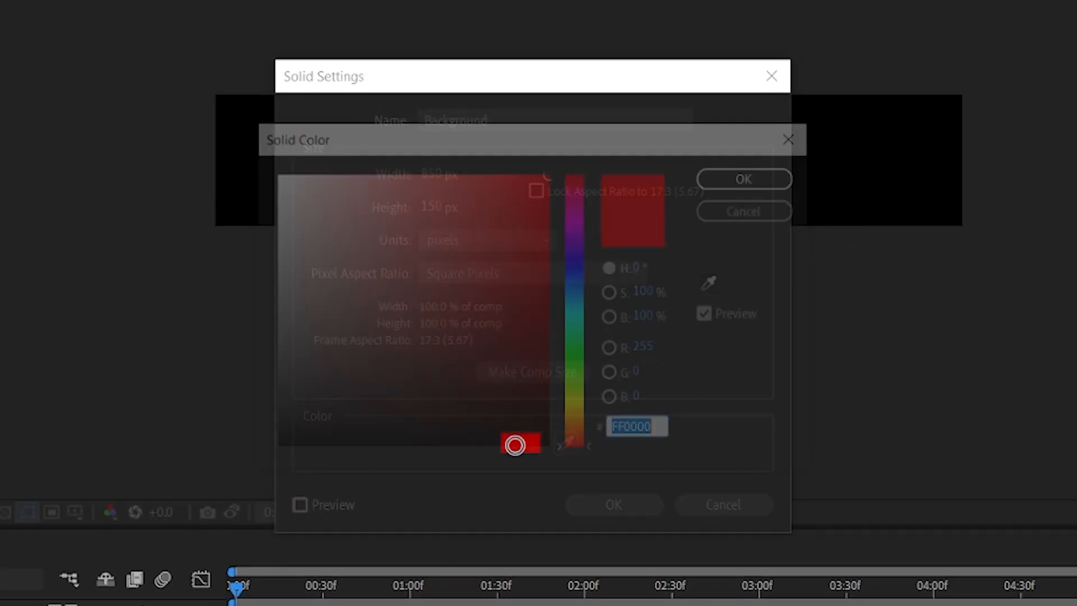
type("FFFFFF")
left_click(768, 176)
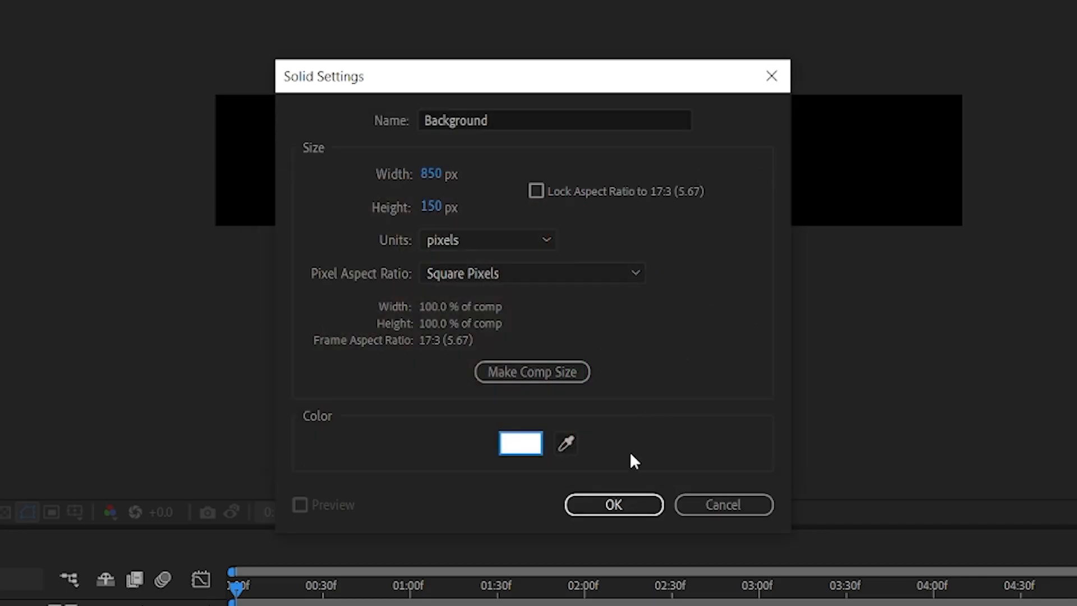
left_click(614, 504)
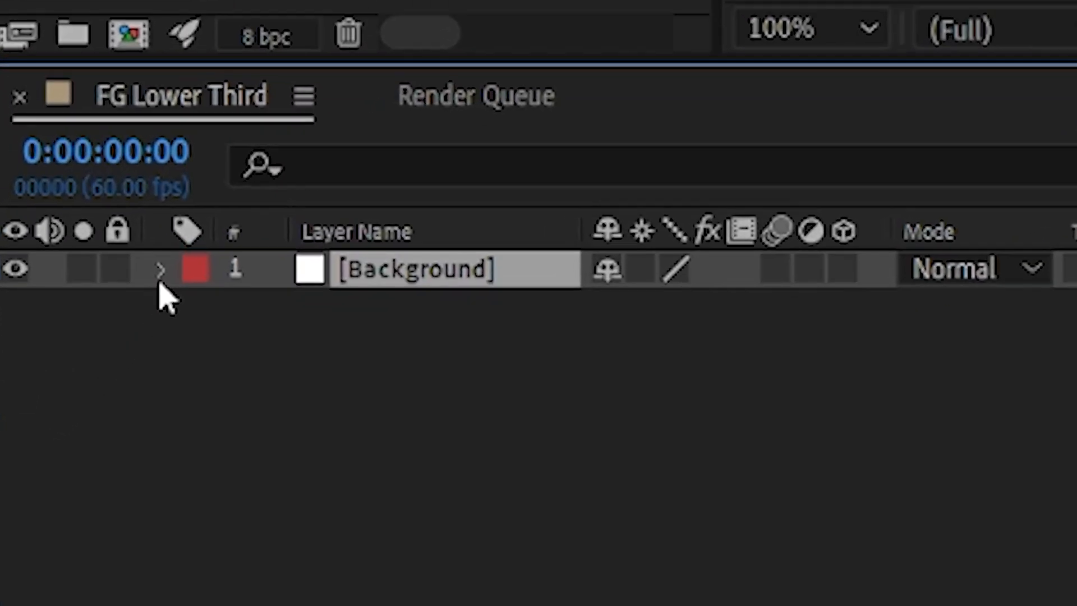
Step: Show the Background layer's transform properties and set a Position keyframe at 1 second
left_click(40, 450)
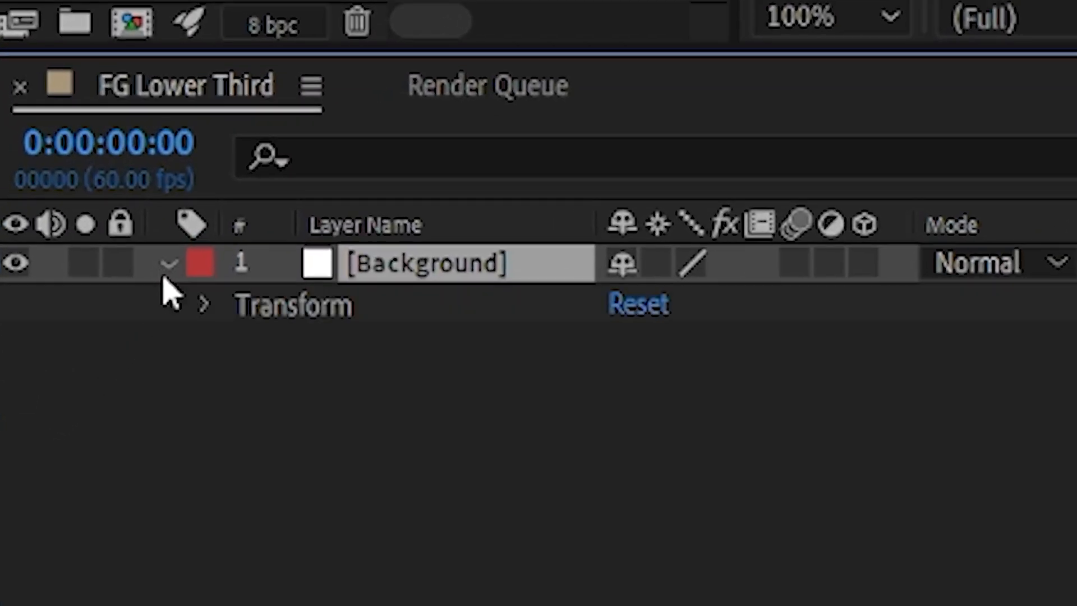
left_click(202, 306)
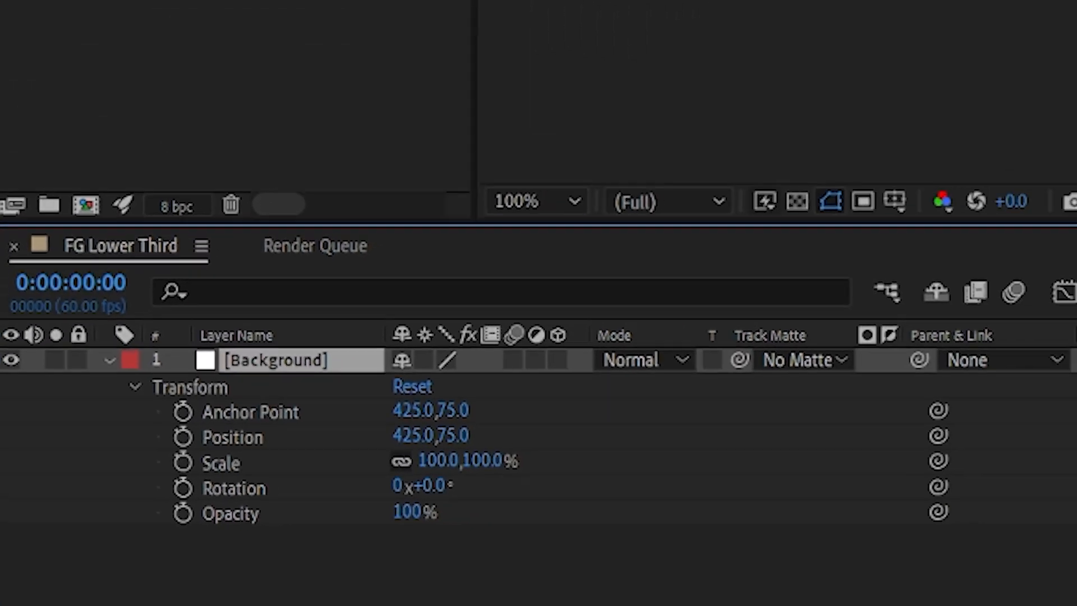
left_click_drag(615, 406, 745, 404)
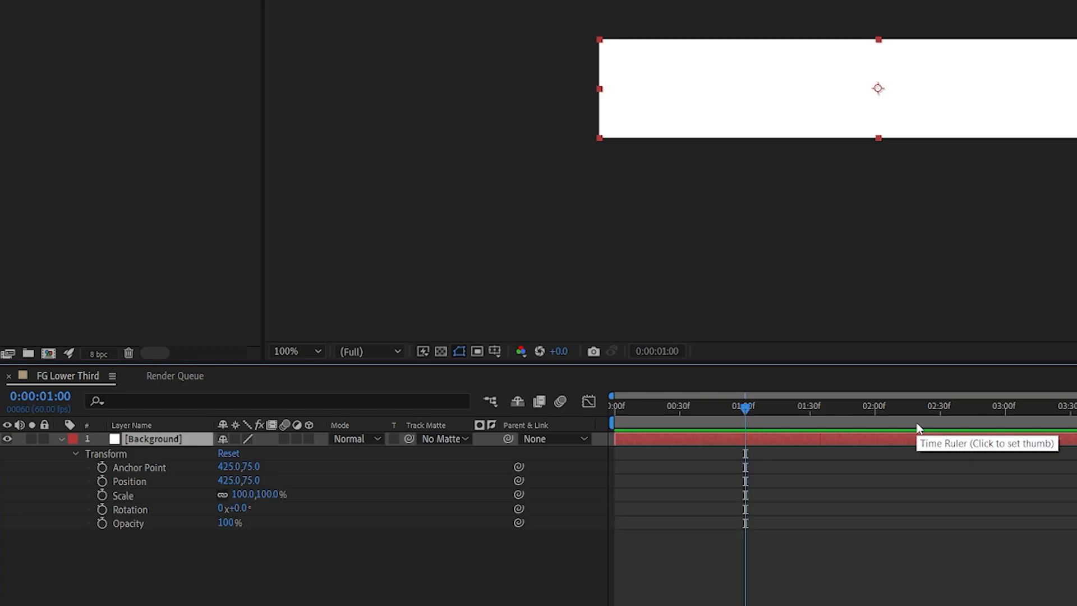
left_click(102, 480)
Step: Keyframe the Background layer's X position at -425 at 0 seconds and preview the slide-in
left_click_drag(744, 406, 587, 408)
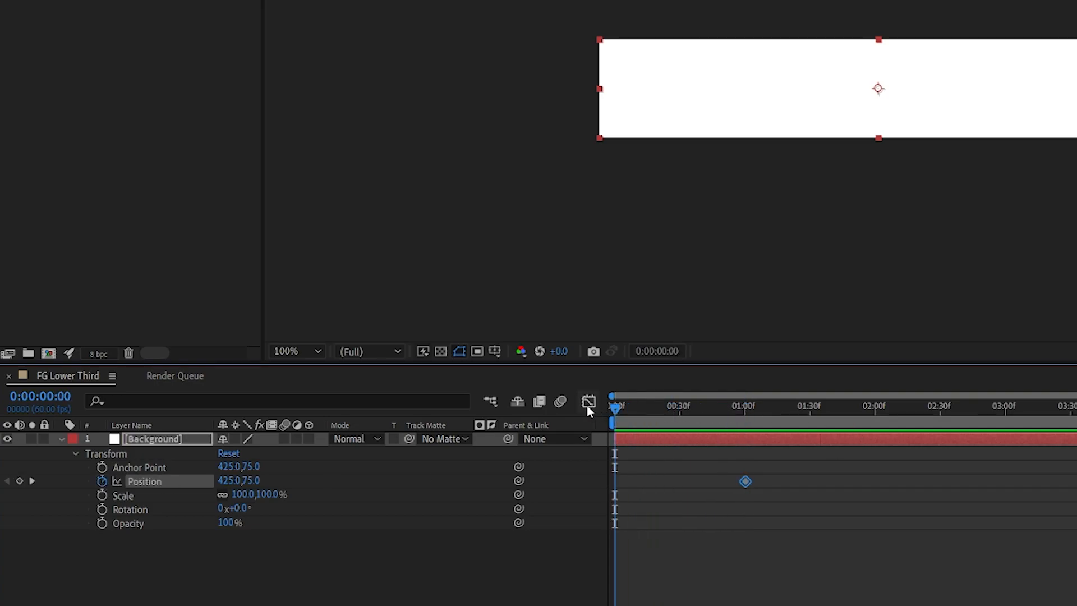
left_click_drag(234, 481, 5, 572)
left_click_drag(117, 481, 117, 484)
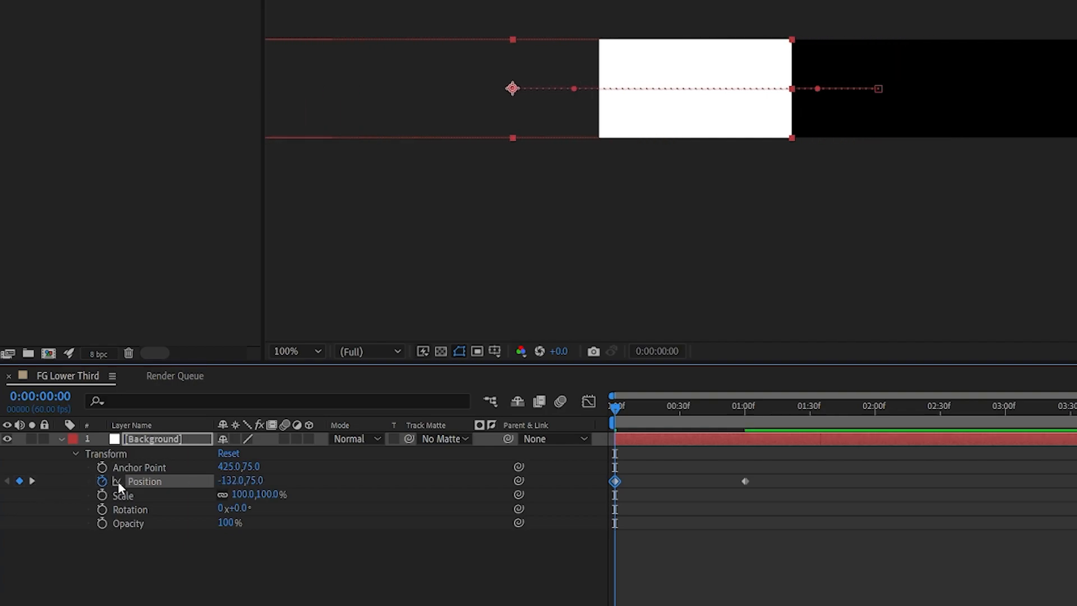
left_click_drag(230, 482, 127, 487)
left_click_drag(234, 481, 193, 488)
left_click(232, 481)
type("-425")
key("Return")
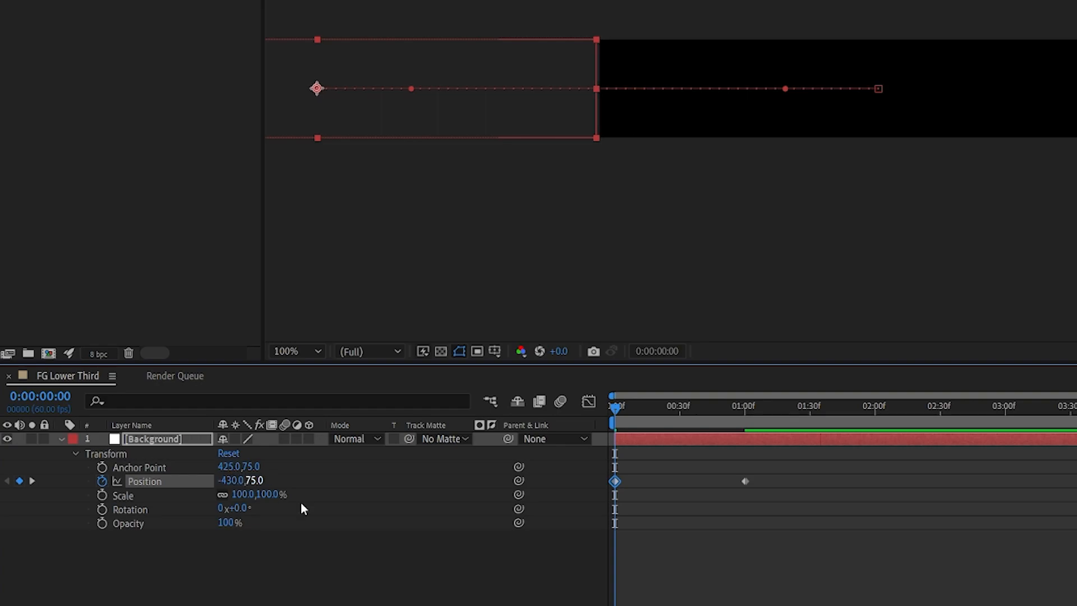
left_click(747, 537)
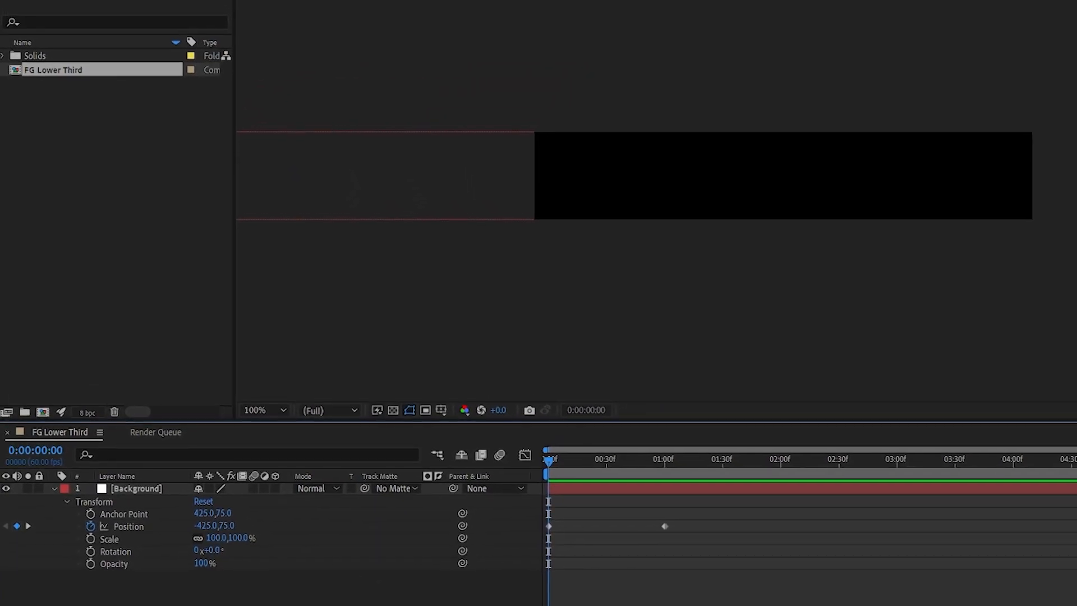
key("space")
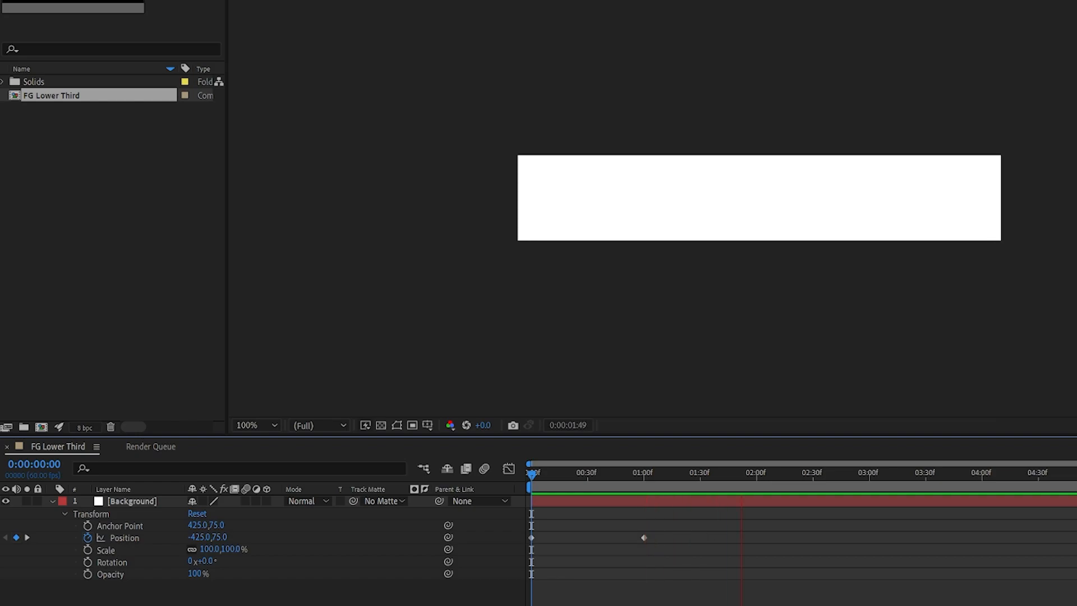
key("space")
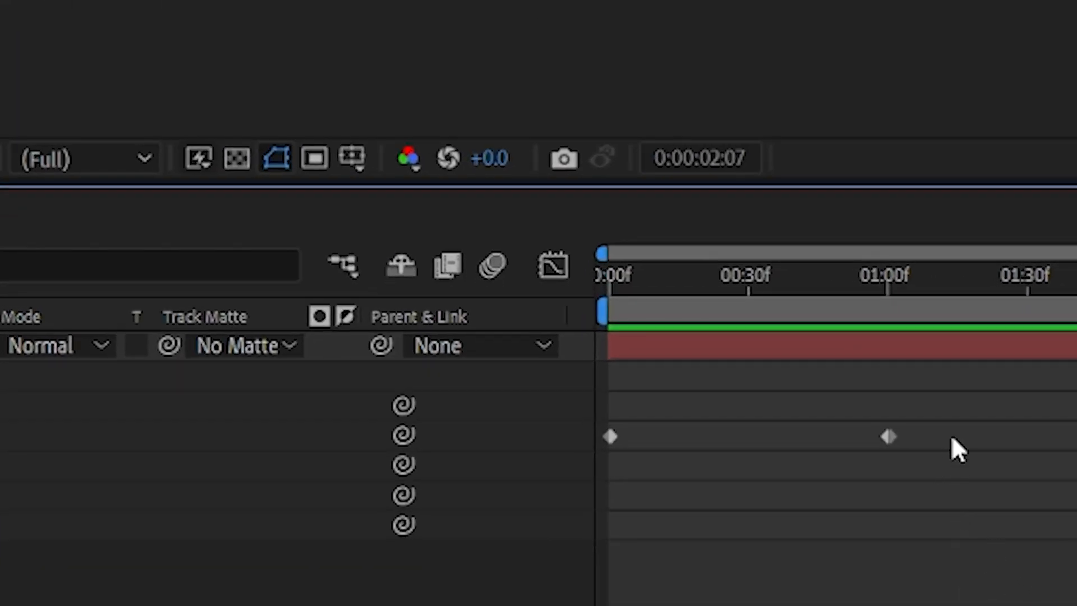
Step: Apply Easy Ease to Background's Position keyframe at 1 second and preview the motion
left_click(643, 537)
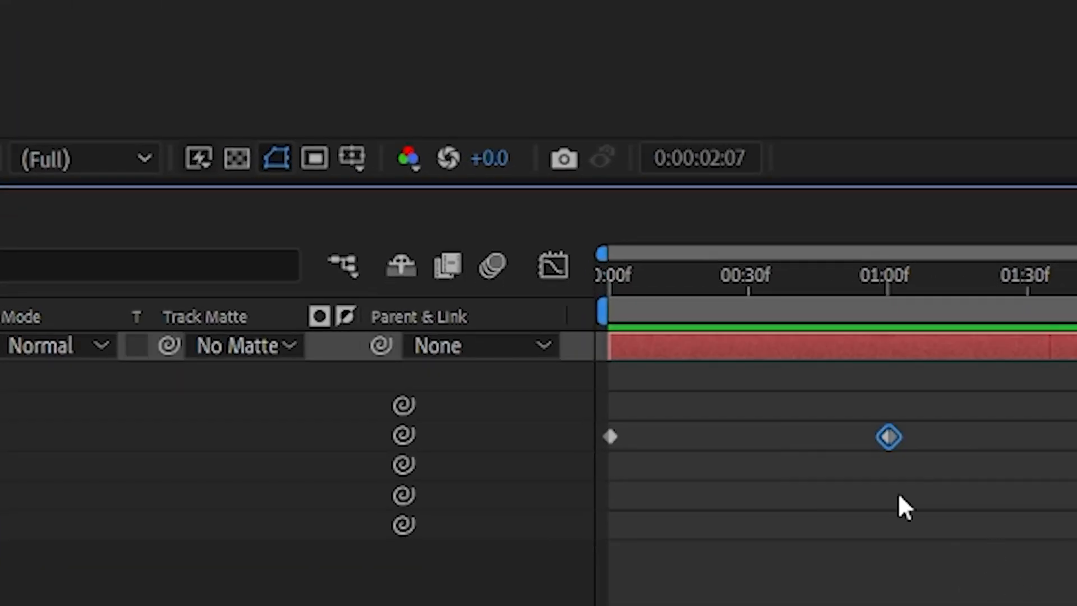
key("F9")
key("Home")
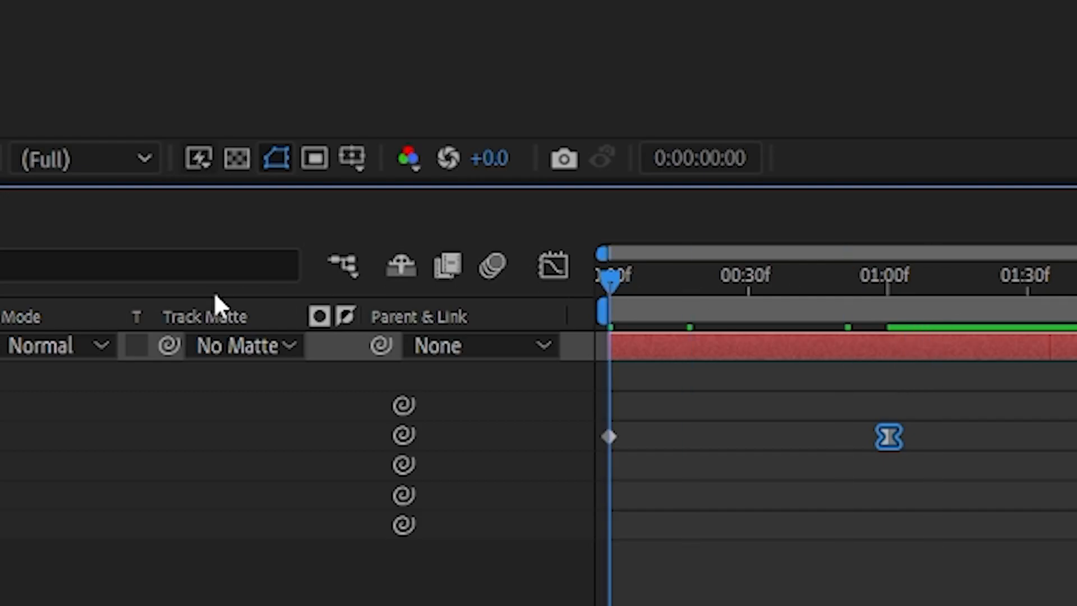
key("space")
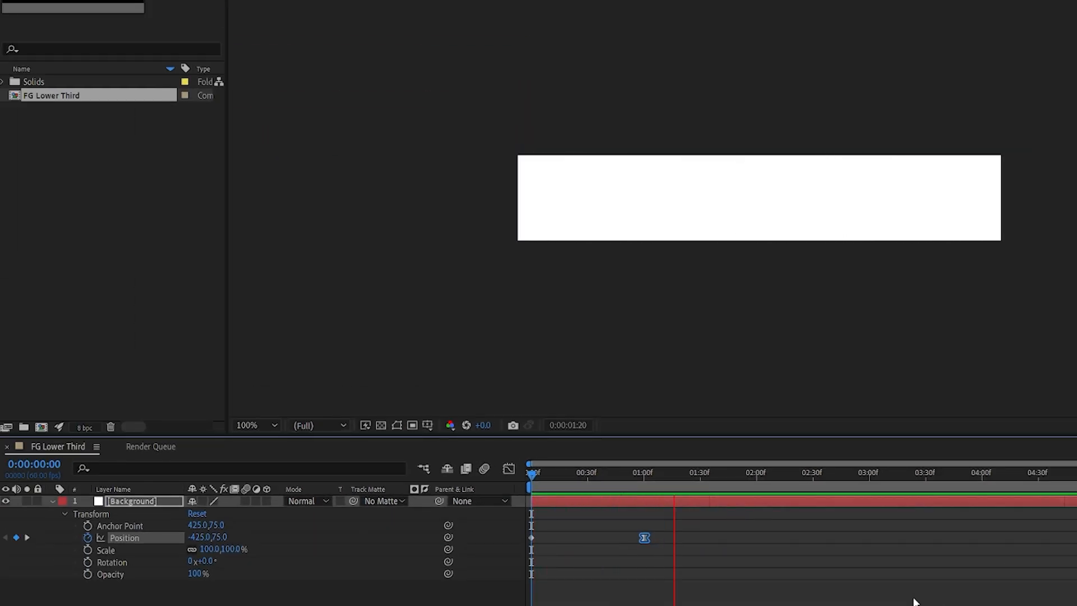
Step: Extend the incoming ease of the 1-second Position keyframe back to about frame 30 in the speed graph, and preview the slide-in
left_click(506, 469)
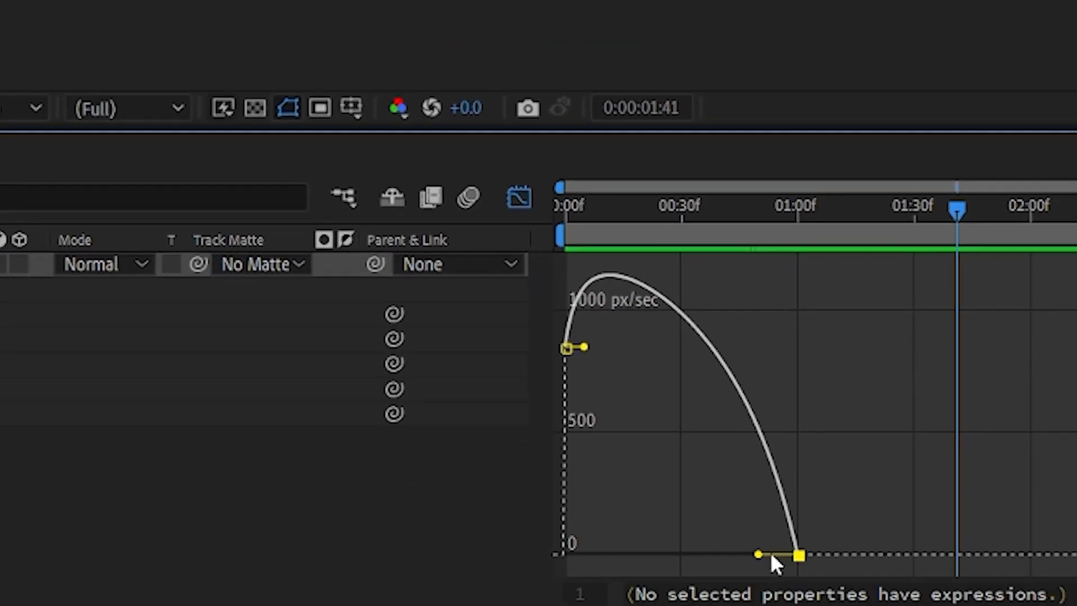
left_click_drag(837, 605, 576, 605)
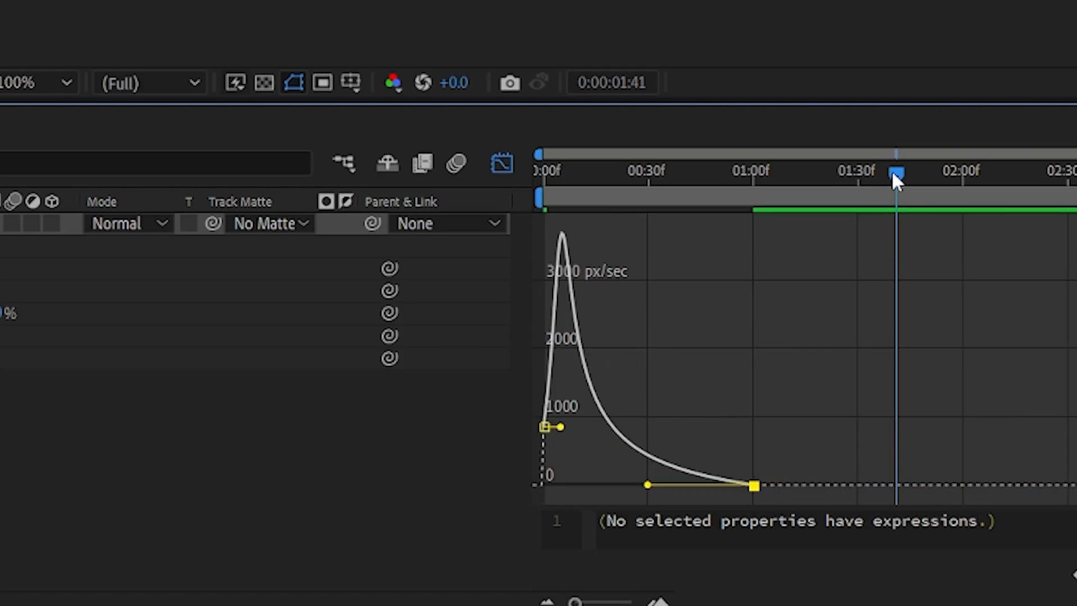
left_click_drag(895, 173, 212, 215)
key("space")
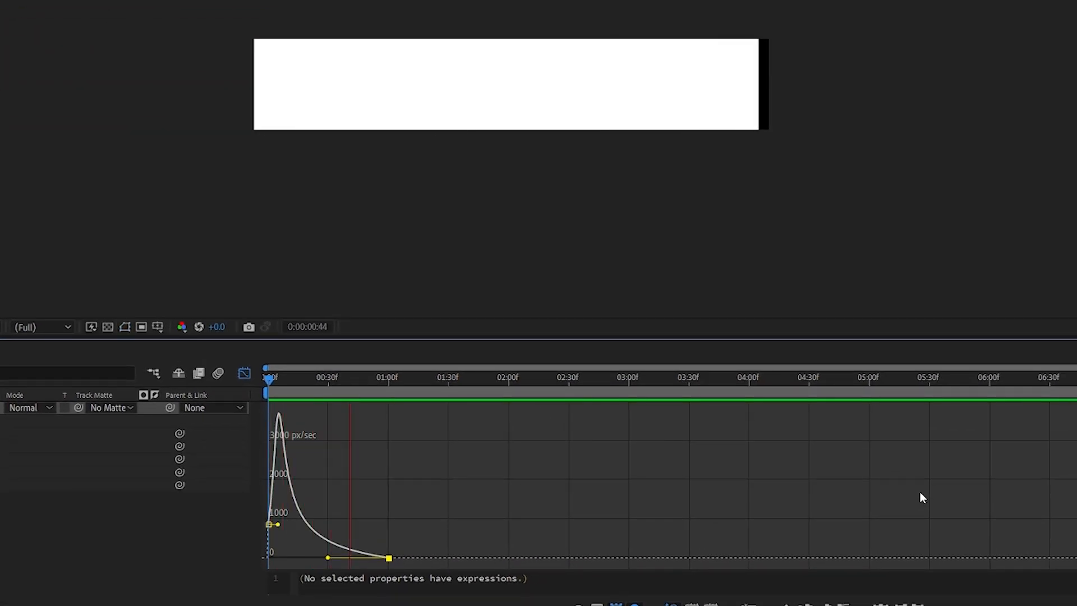
key("space")
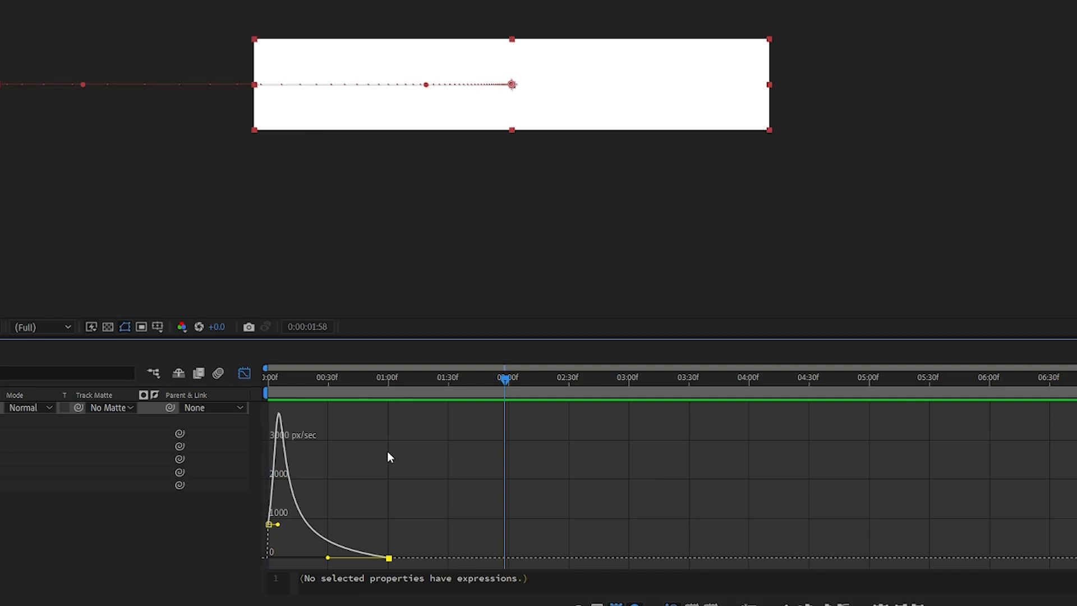
left_click(244, 373)
Step: Add a Position keyframe to the Background layer at 6 seconds, holding its current position
left_click(709, 379)
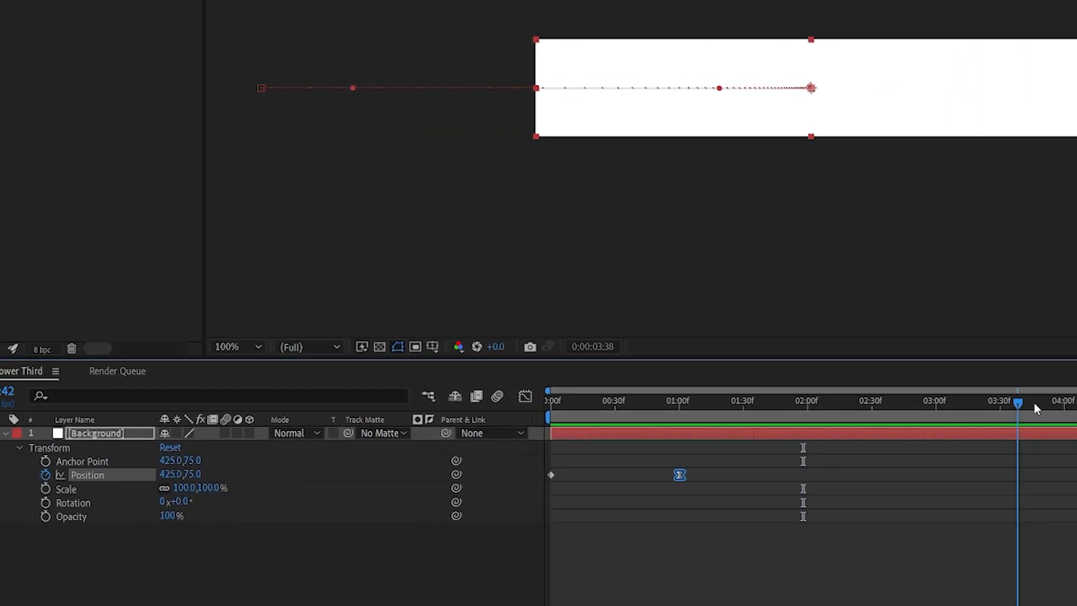
left_click_drag(1036, 409, 833, 409)
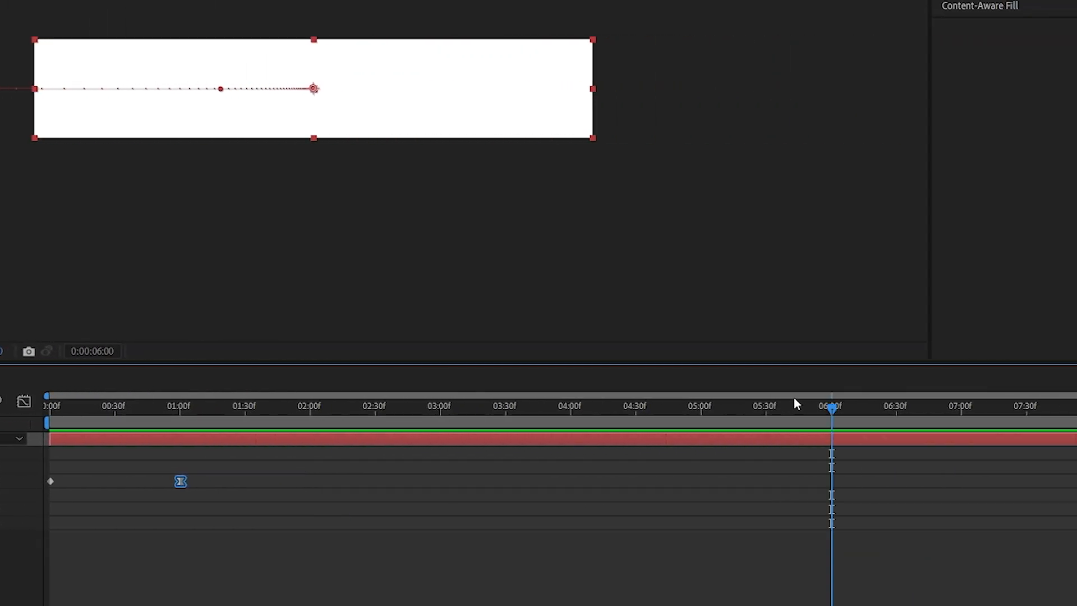
left_click(20, 481)
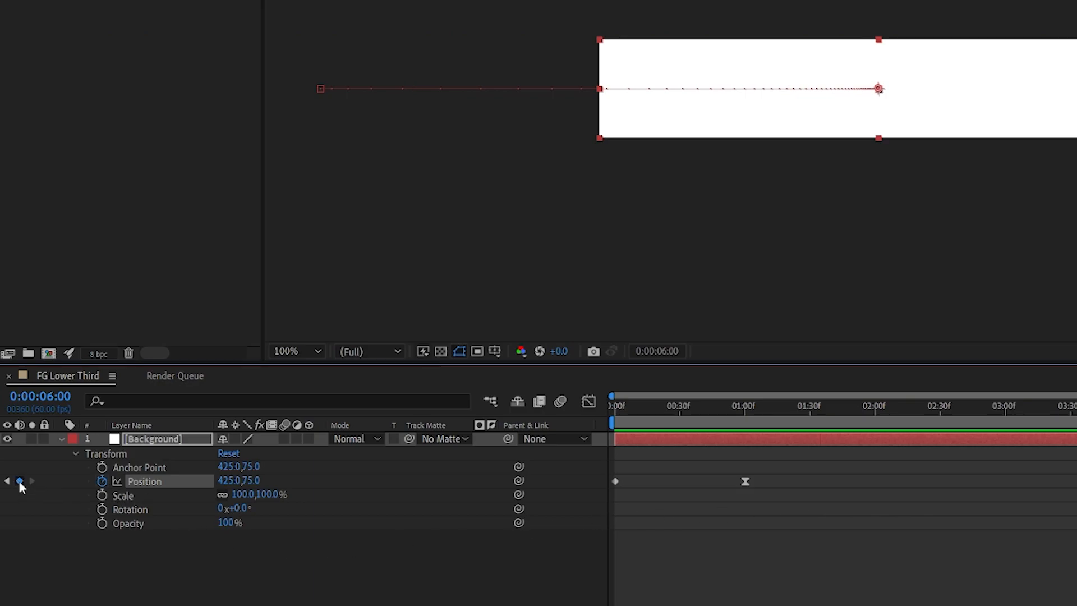
Step: Keyframe the Background layer's X position at -425 at 7 seconds to make it slide out
left_click_drag(810, 409, 936, 412)
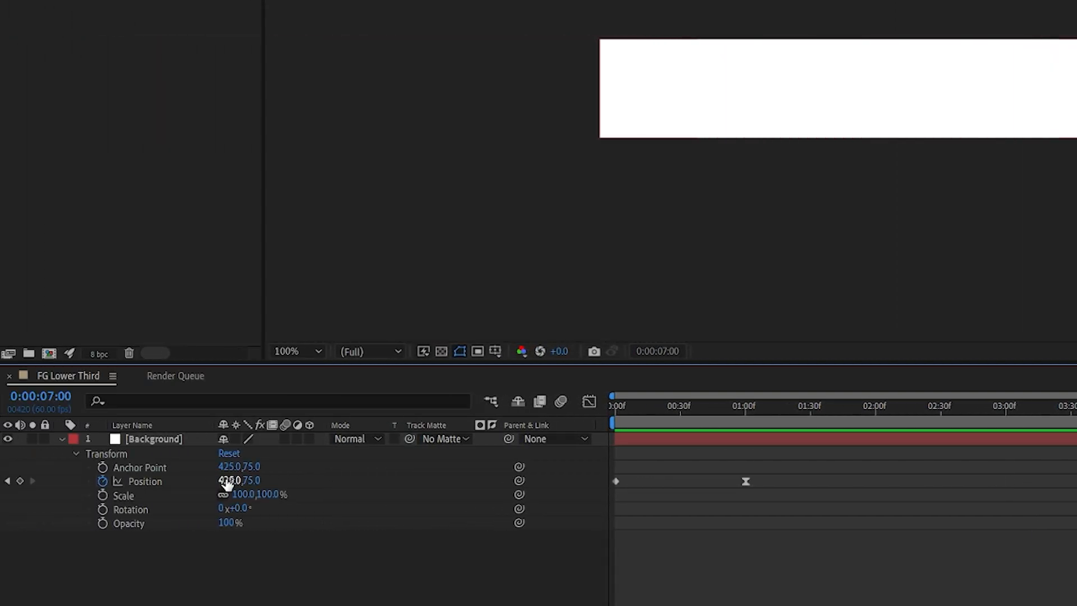
left_click(228, 481)
type("-425")
key("Return")
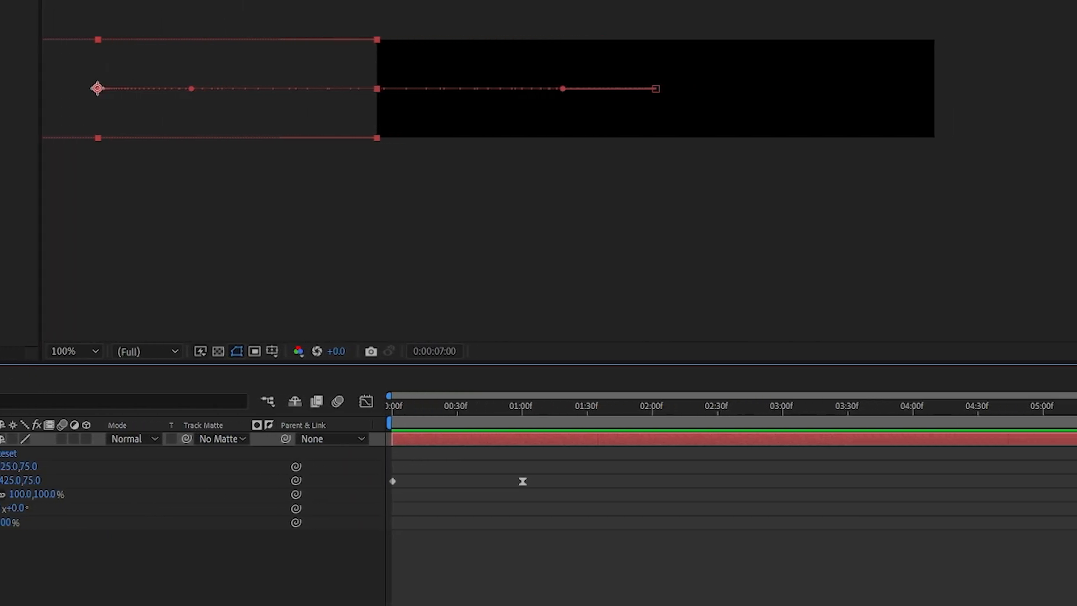
Step: Adjust the ease handles in the speed graph for Background's slide-out between 6 and 7 seconds, undoing one handle change
mouse_move(1024, 407)
left_mouse_down()
mouse_move(787, 408)
mouse_move(993, 408)
left_mouse_up()
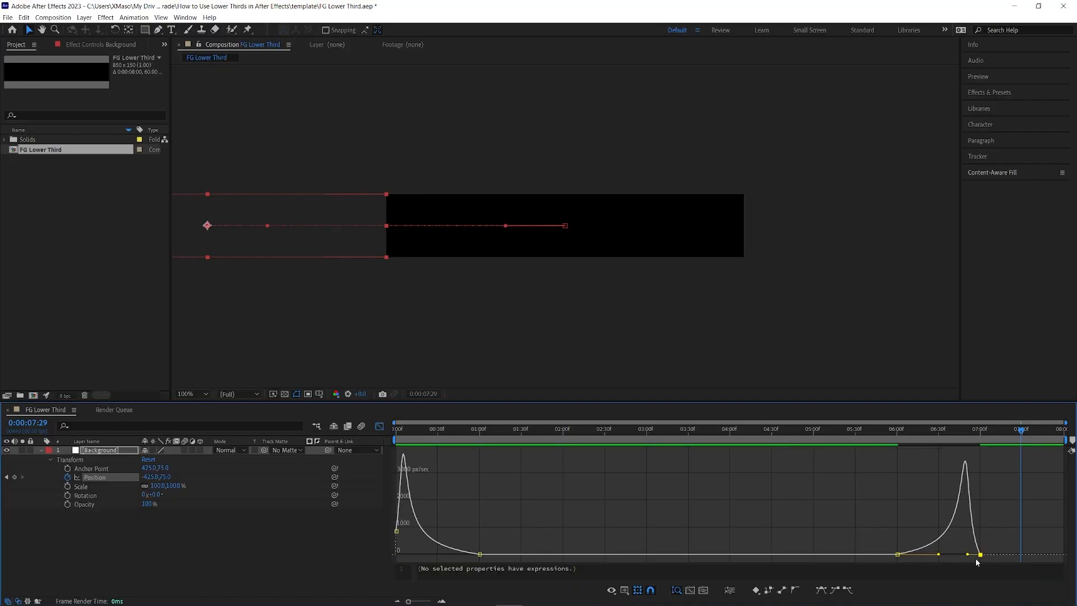
mouse_move(967, 554)
left_mouse_down()
mouse_move(980, 540)
mouse_move(968, 556)
left_mouse_up()
key("ctrl+z")
left_click_drag(939, 555, 961, 559)
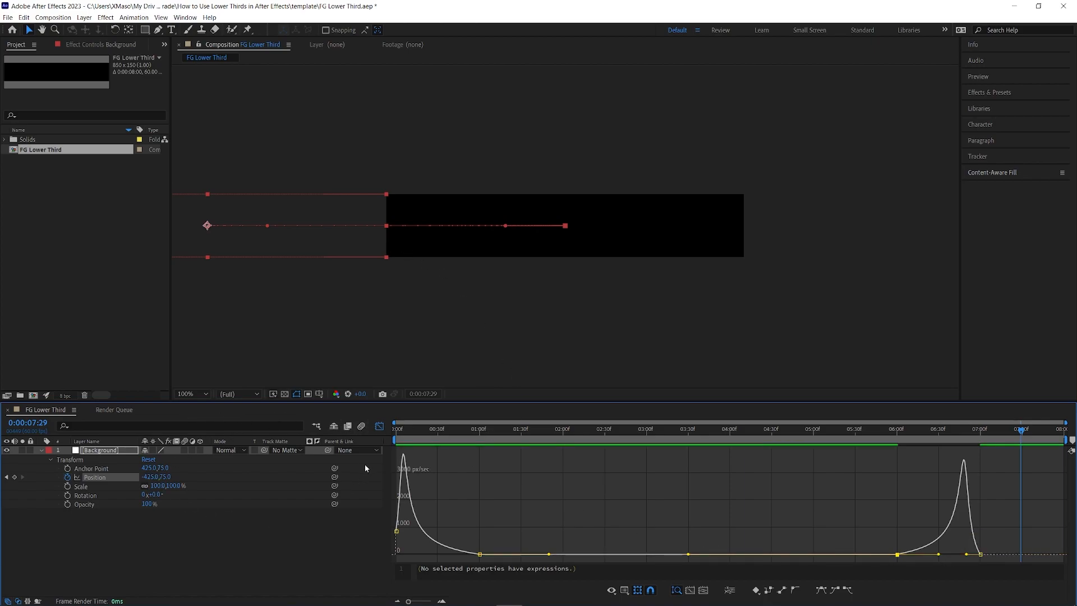
Step: Return from the speed graph to the layer view and preview Background's slide-out from about frame 39 of second 5
left_click(379, 426)
left_click(867, 429)
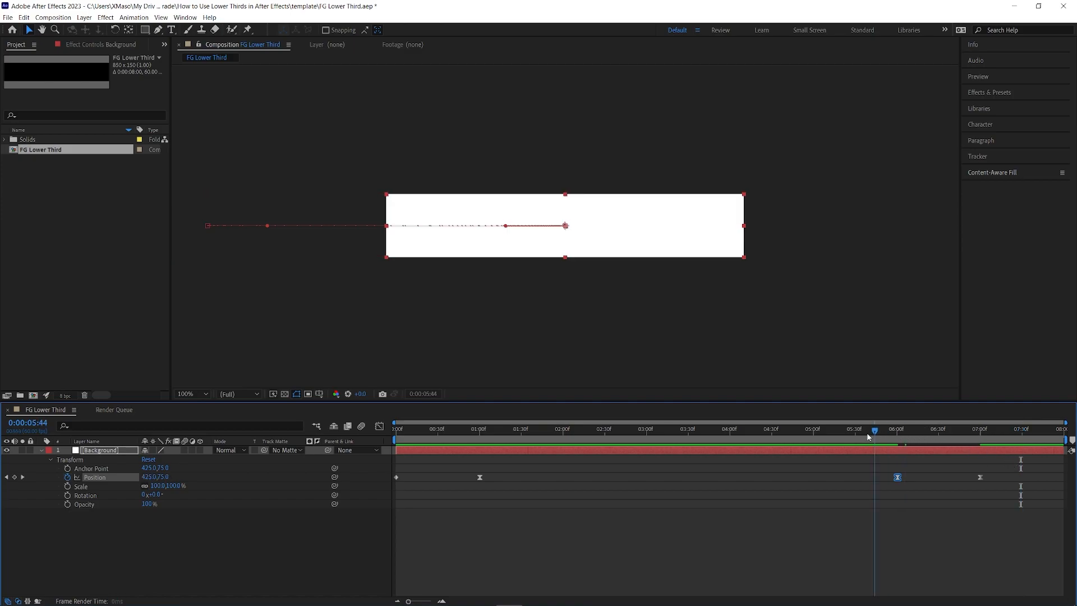
key("space")
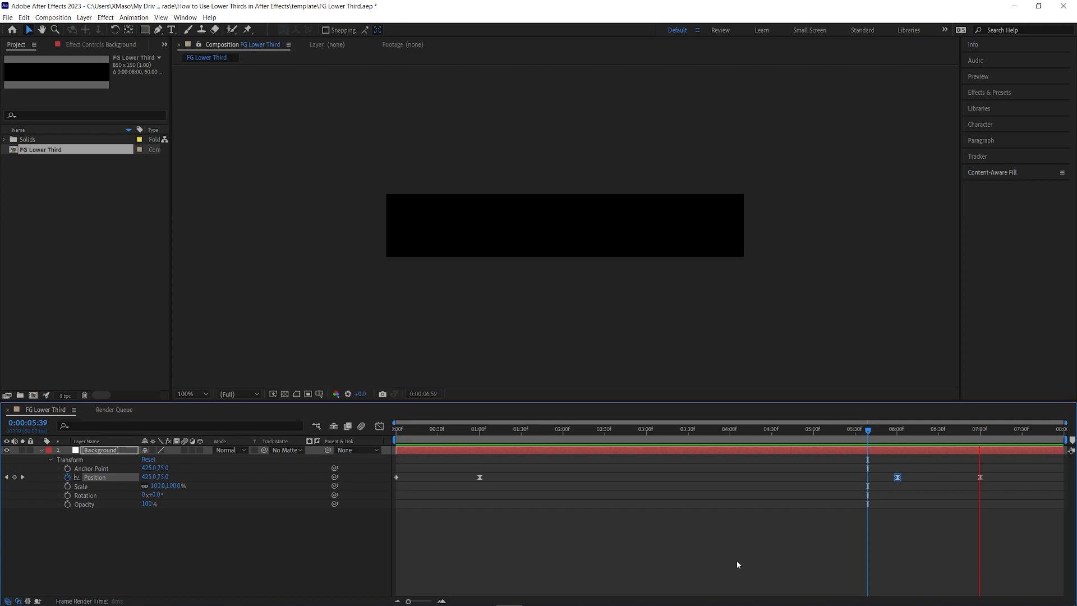
key("space")
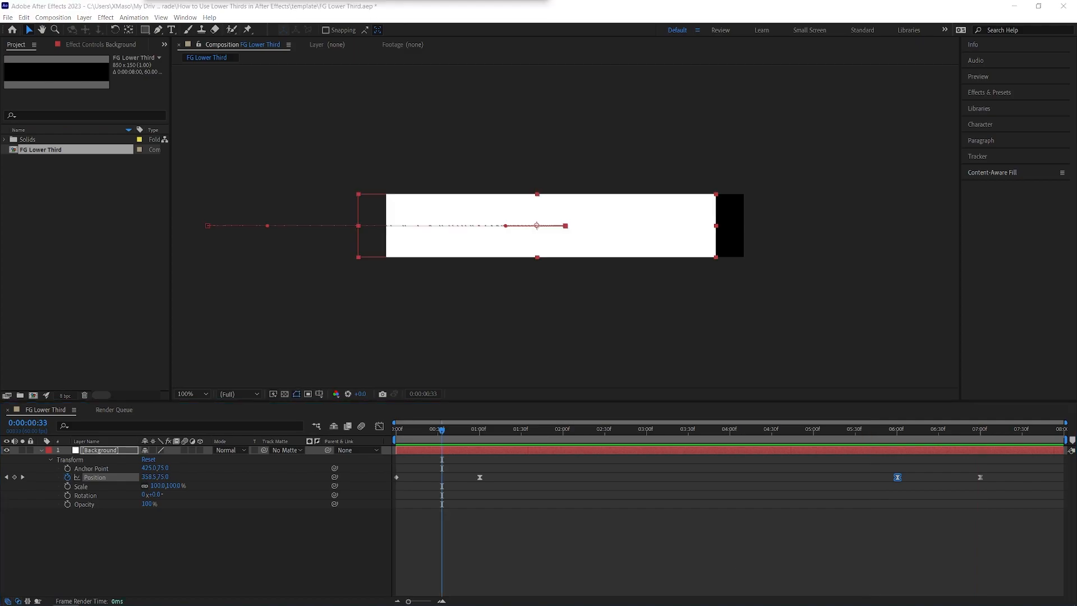
Step: Reveal only the Background layer's Scale property, and collapse the layer again
left_click(42, 450)
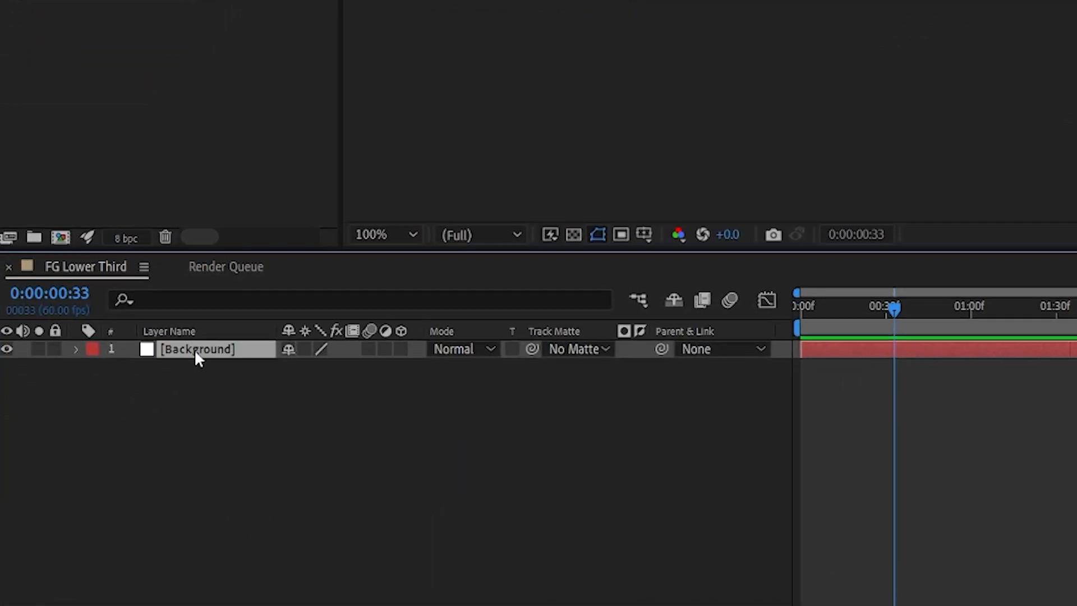
key("s")
left_click(168, 368)
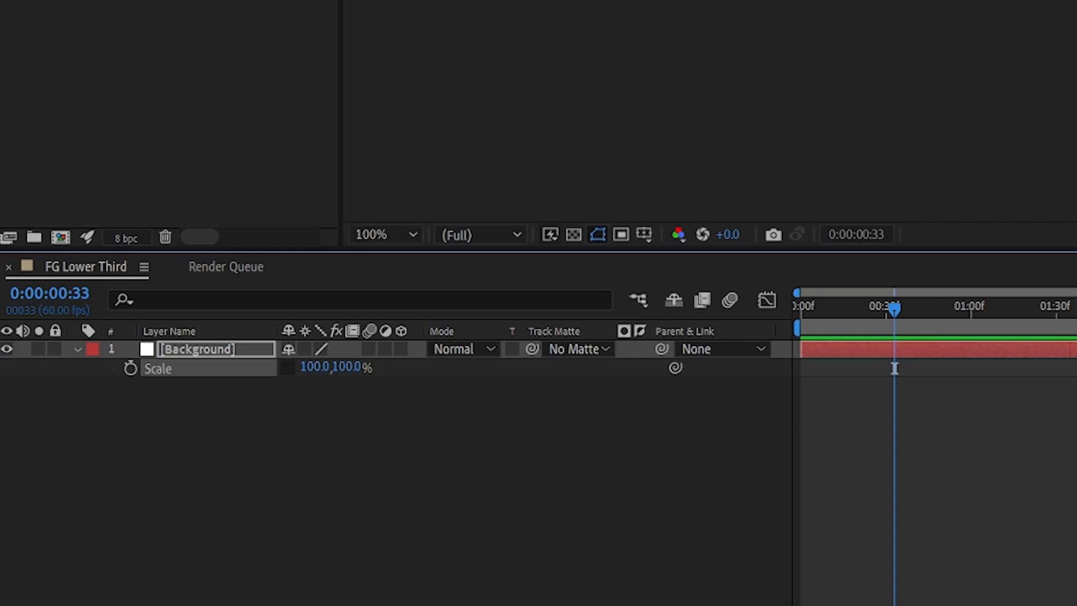
left_click(313, 498)
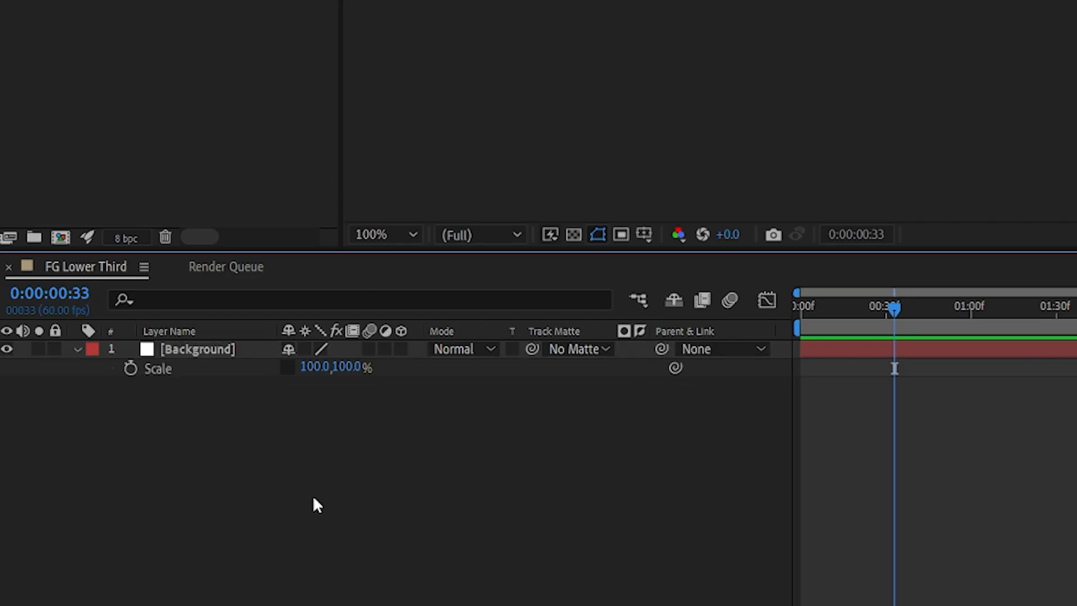
left_click(176, 347)
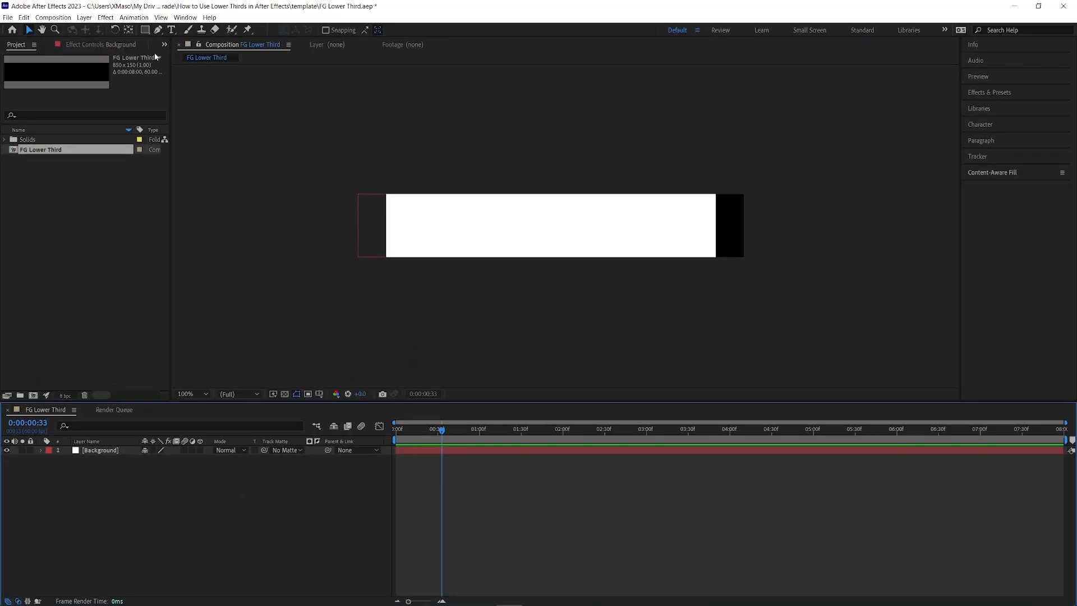
Step: Add a text layer reading "Example Text" and move it onto the white background bar
left_click(422, 224)
type("Example Text")
key("ctrl+a")
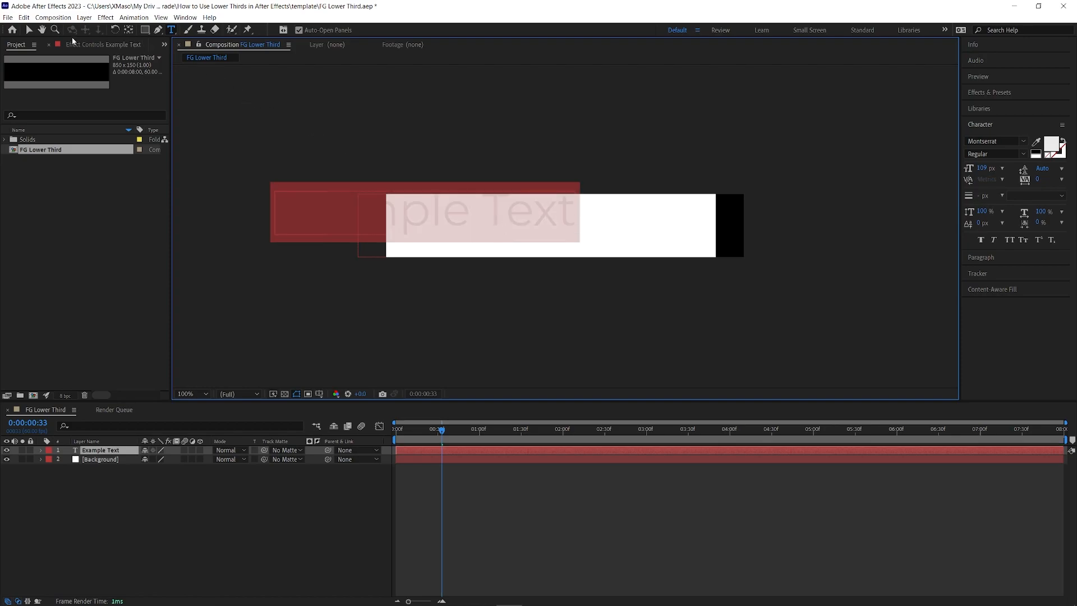
left_click(30, 29)
left_click_drag(542, 234, 648, 225)
Step: Change the fill colour of the Example Text lettering to black
double_click(648, 224)
left_click(1050, 145)
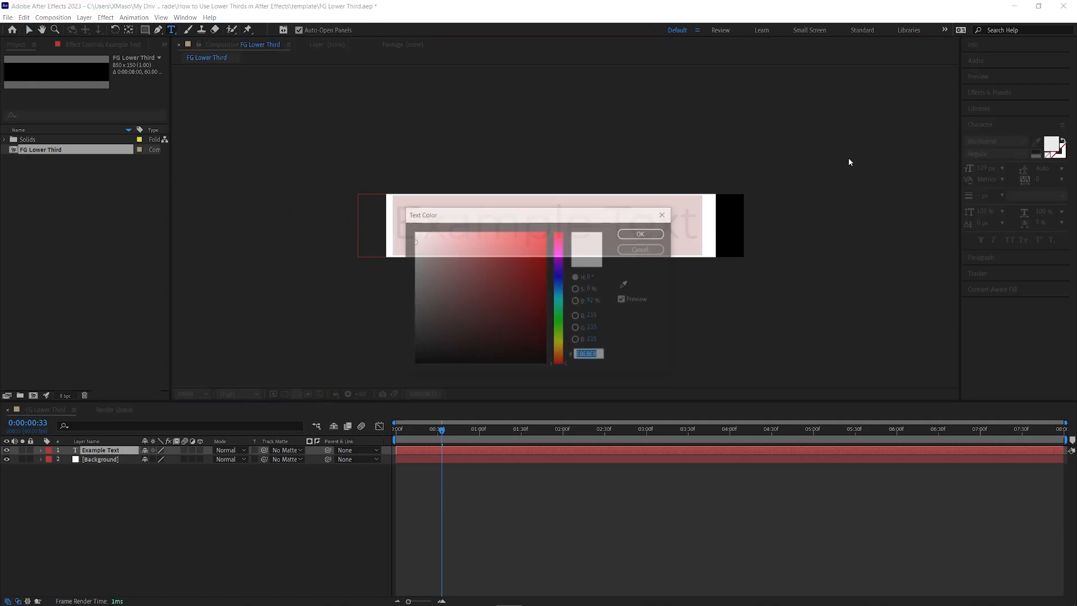
left_click(488, 317)
left_click(639, 235)
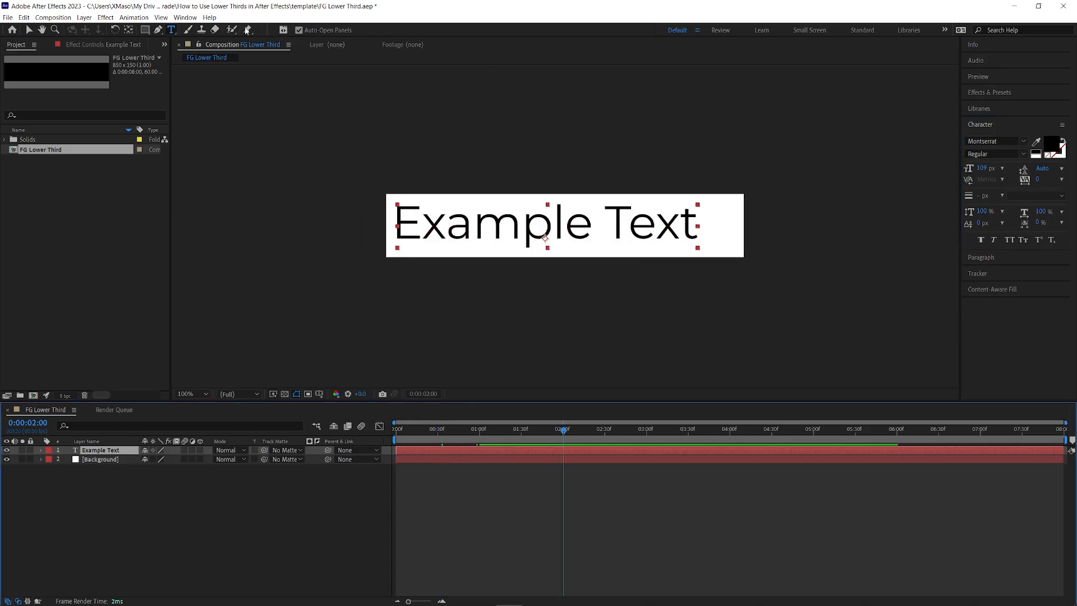
Step: Centre the Example Text layer horizontally in the composition using Align
left_click(185, 17)
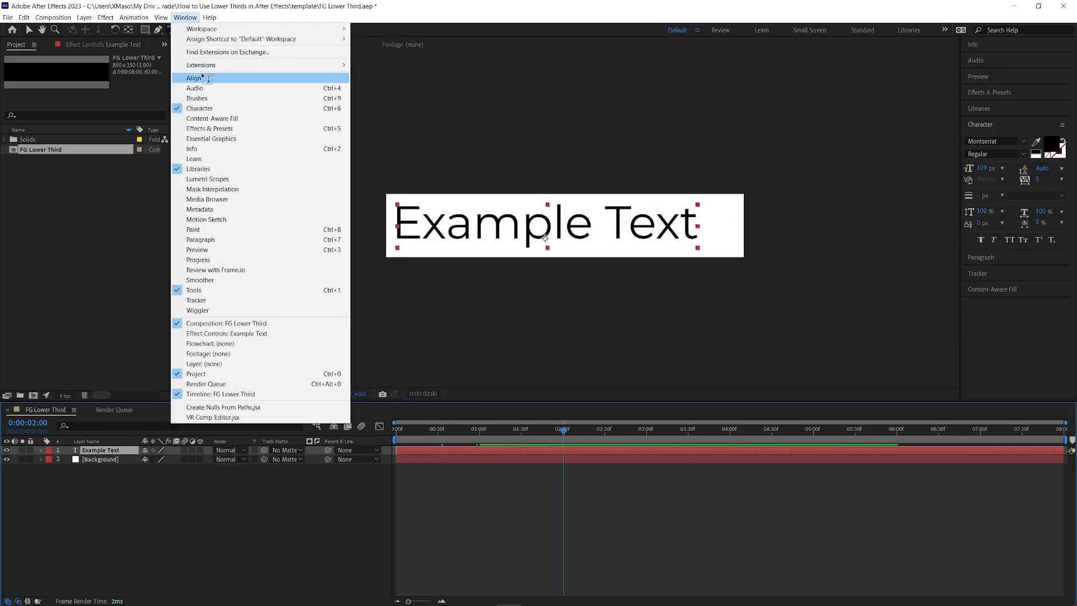
left_click(195, 78)
left_click(966, 308)
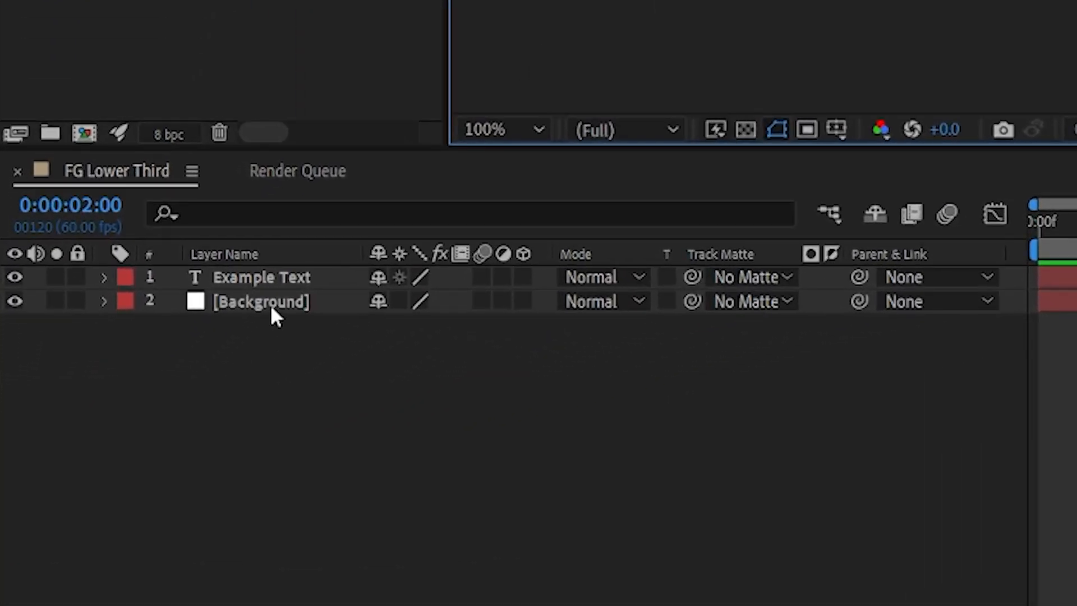
Step: Duplicate the Background layer and place the copy above the Example Text layer
left_click(104, 461)
key("ctrl+d")
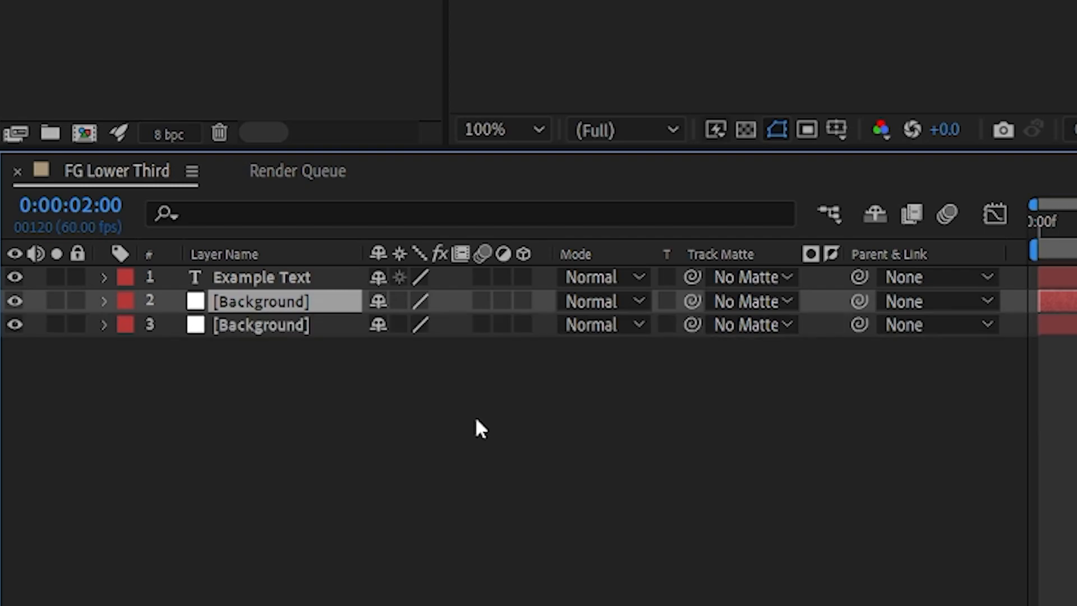
right_click(274, 299)
left_click_drag(258, 300, 269, 271)
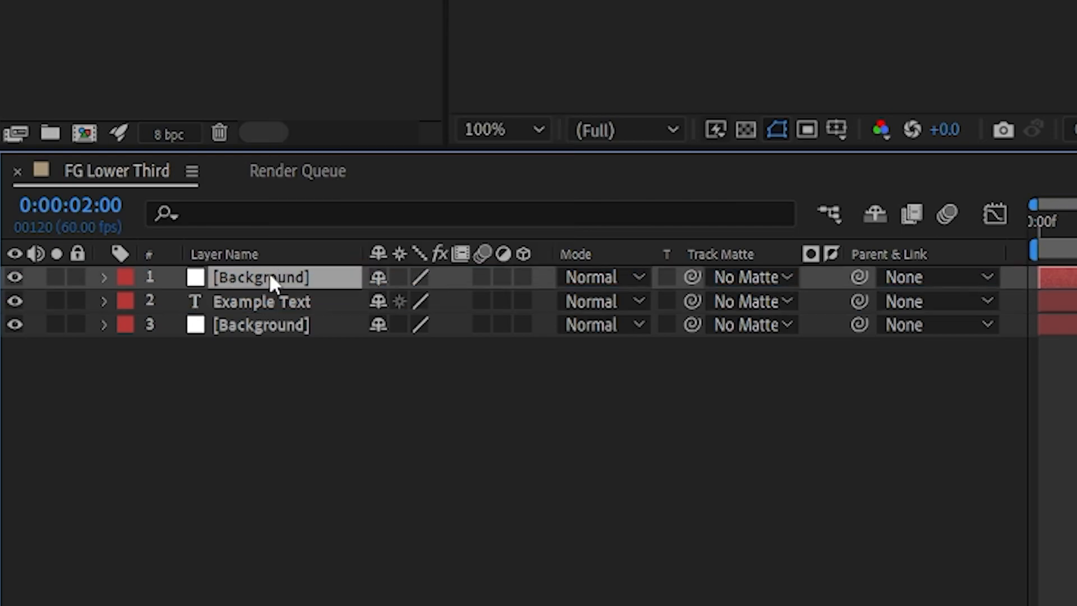
Step: Rename the duplicated Background layer above the text as Text Matte
right_click(266, 274)
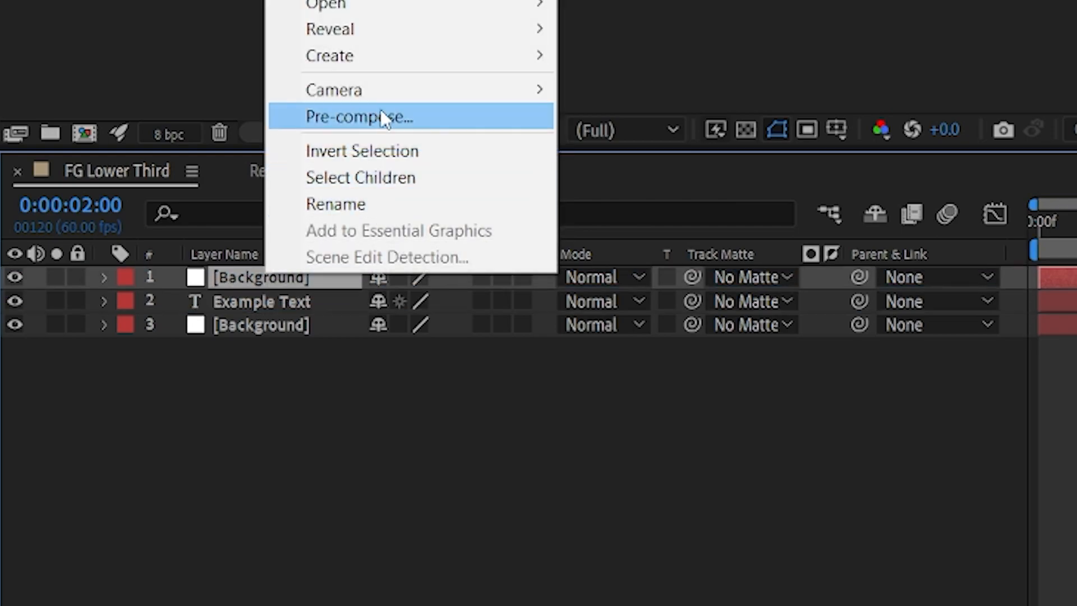
left_click(402, 204)
type("Text Matte")
left_click(667, 524)
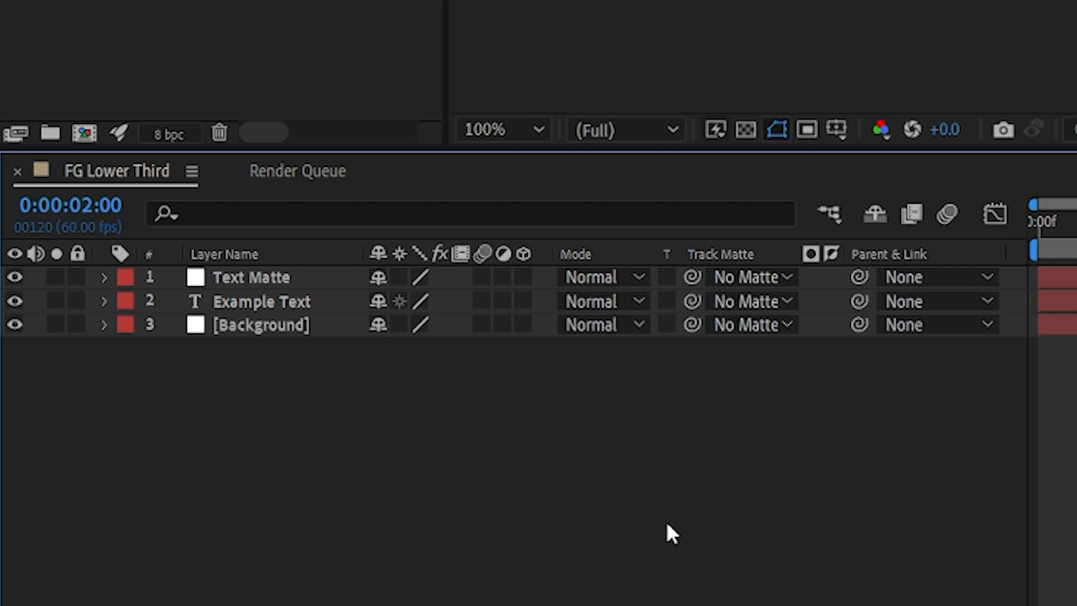
Step: Set the Example Text layer's track matte to the Text Matte layer
left_click(275, 301)
left_click(767, 303)
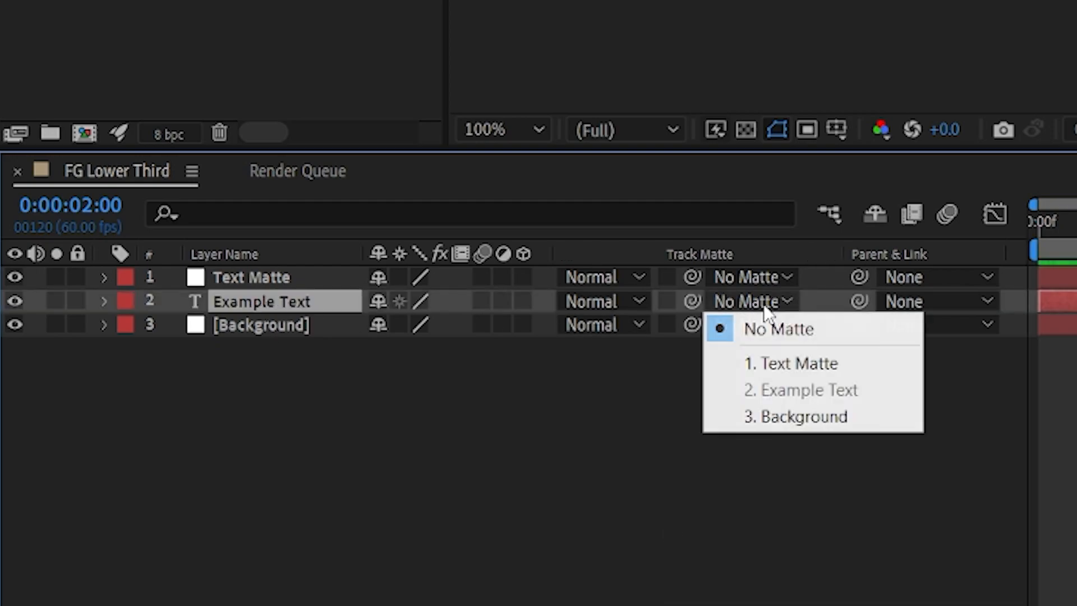
left_click(846, 363)
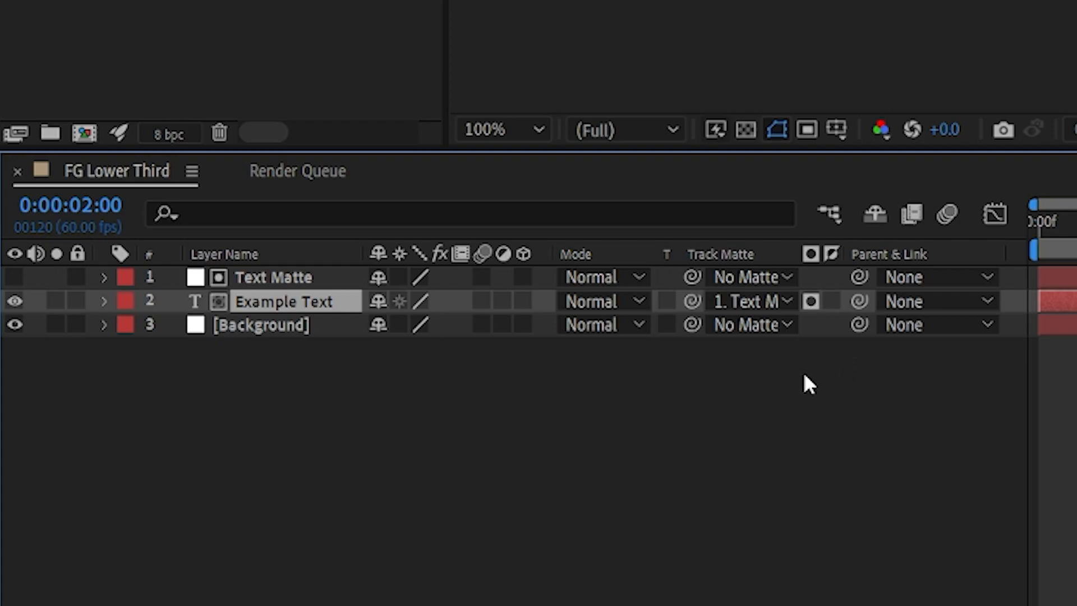
key("Home")
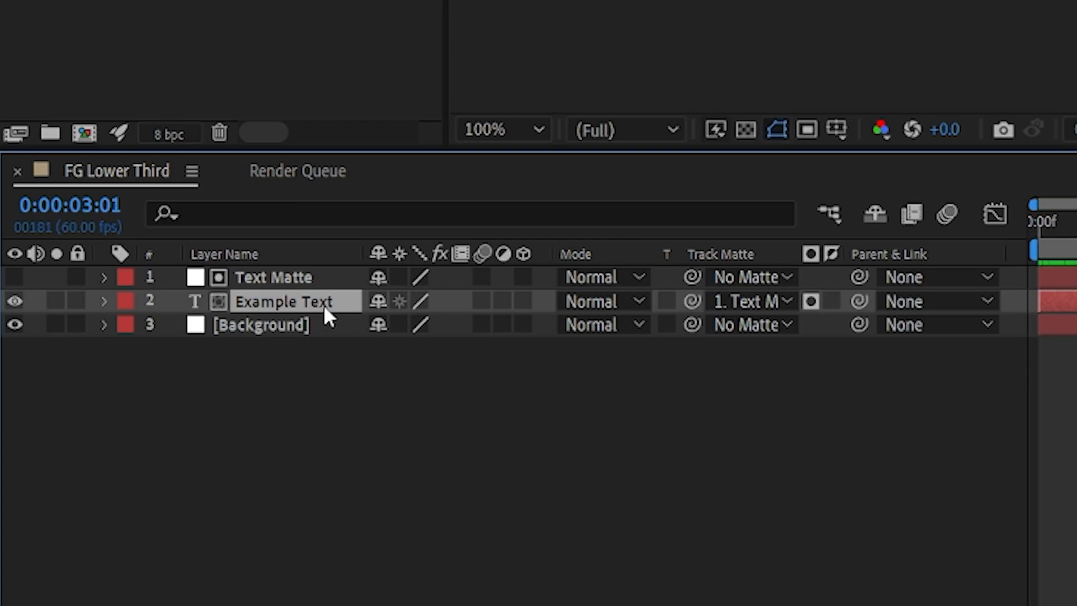
Step: Show the Scale properties of Background and Text Matte, and link Text Matte's Scale to Background's Scale with the pick whip
left_click(282, 323)
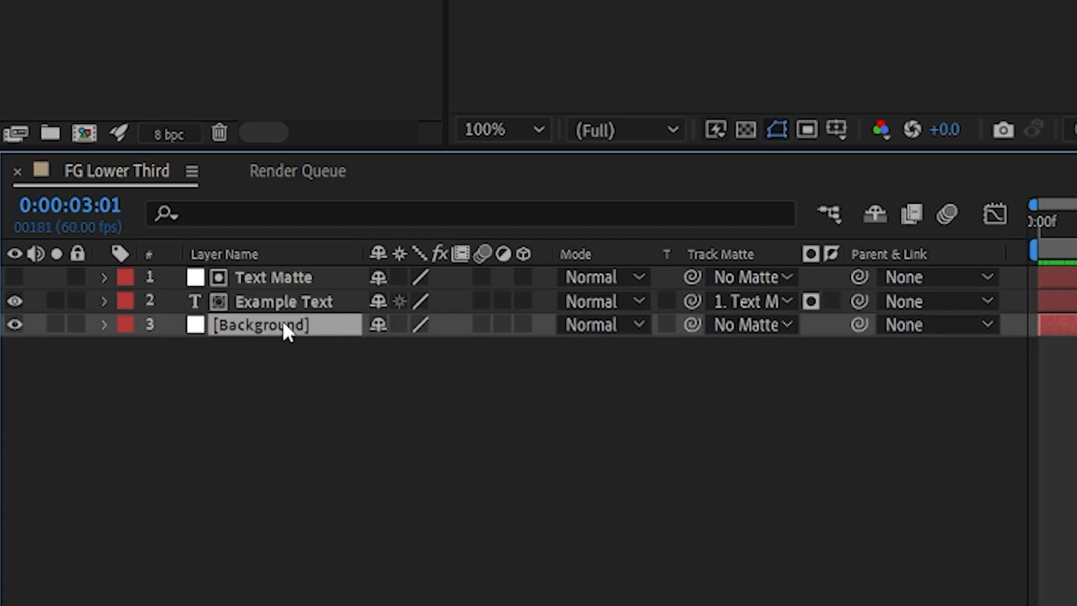
key("s")
left_click(287, 286)
key("s")
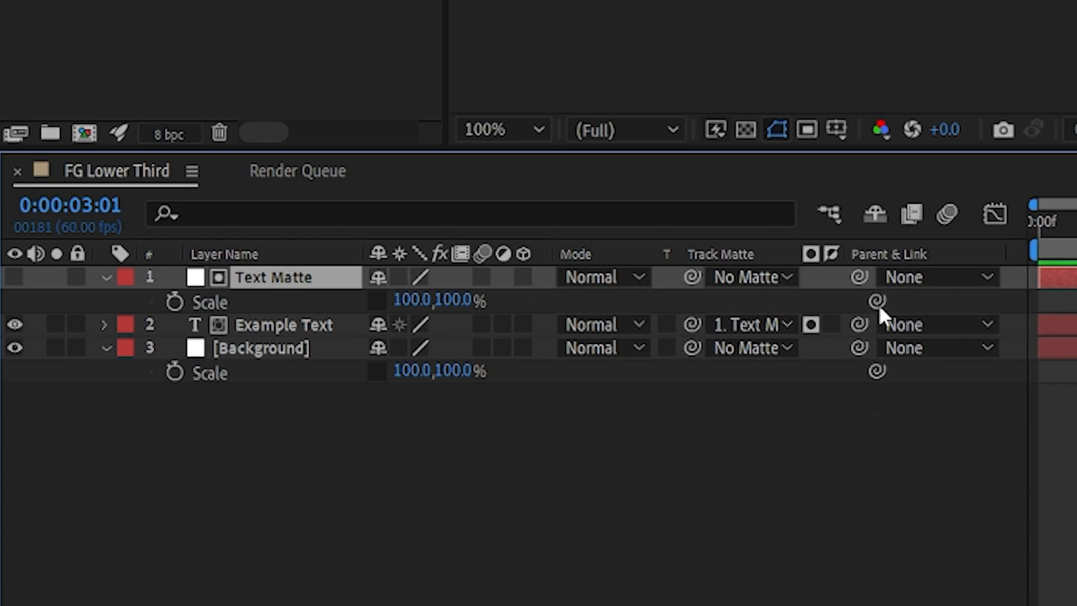
left_click_drag(878, 303, 270, 385)
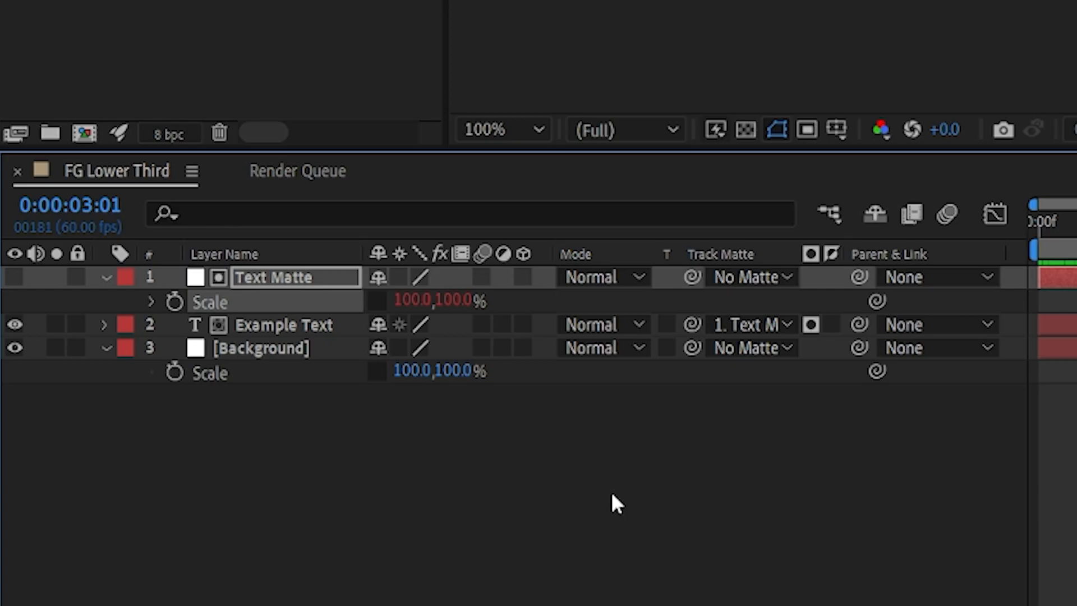
Step: Set up a new 850 × 150 px solid above the Background layer, named Background Matte
right_click(411, 399)
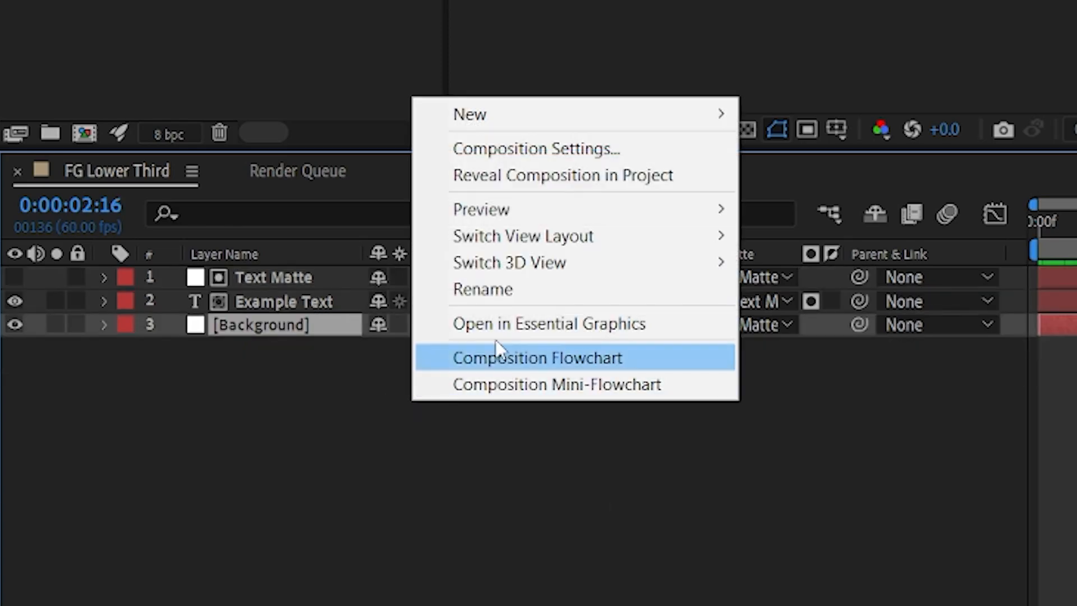
mouse_move(541, 119)
left_click(925, 180)
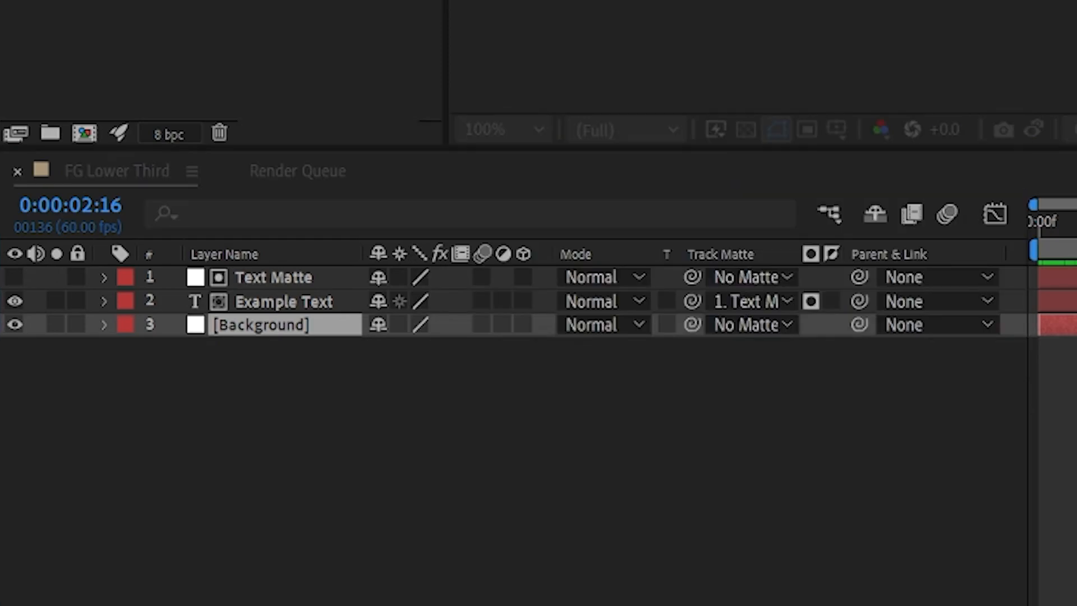
type("Background Martt")
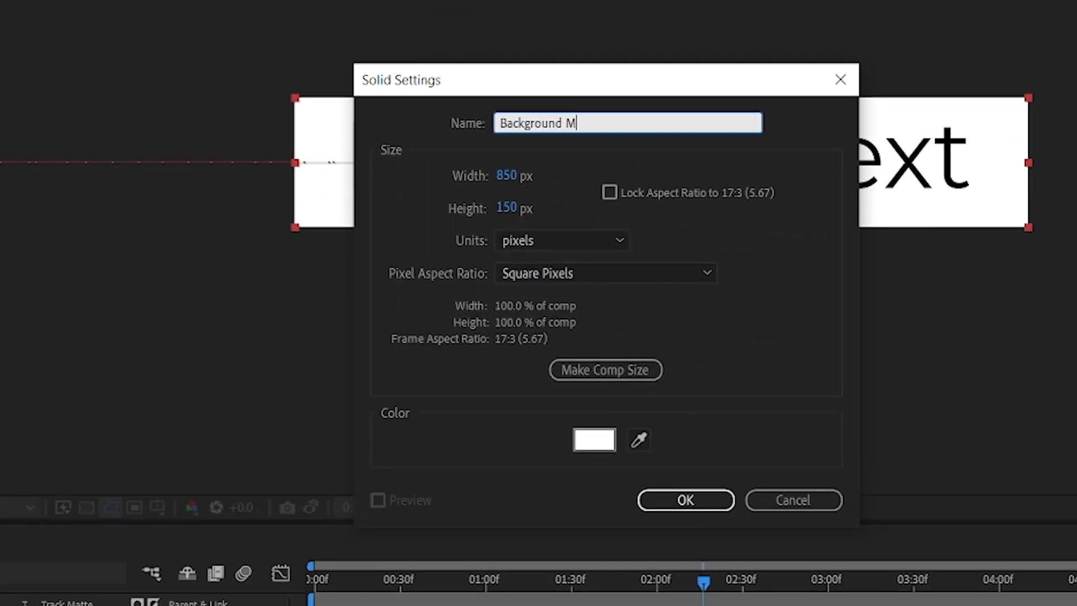
key("BackSpace")
key("BackSpace")
key("BackSpace")
type("tte")
Step: Give the Background Matte solid a dark red colour, 8E0000, and create it
left_click(594, 440)
type("FF0000")
left_click_drag(643, 213, 648, 294)
left_click(813, 180)
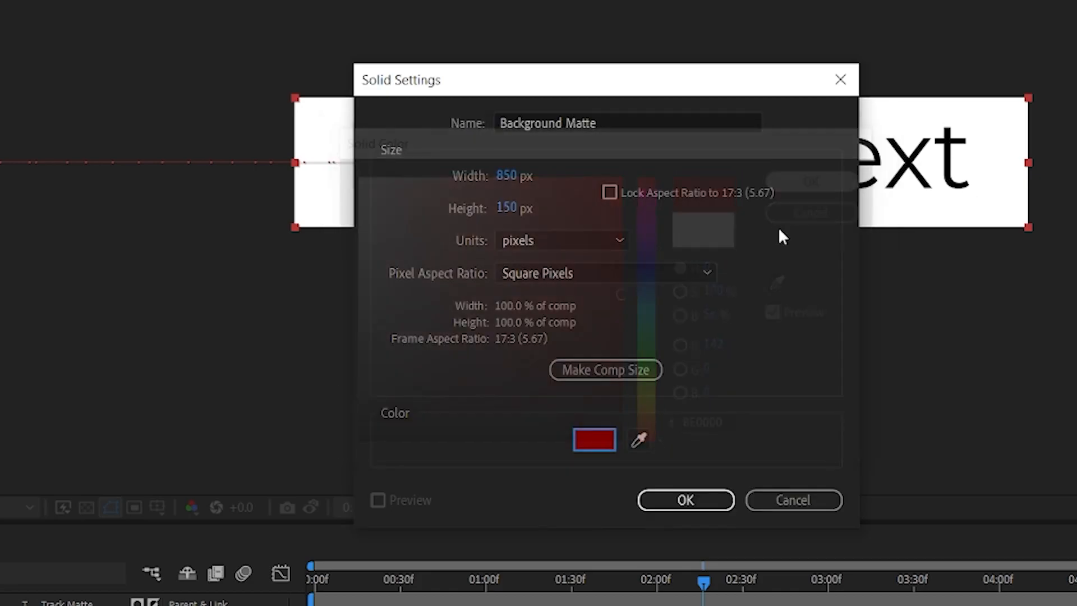
left_click(696, 499)
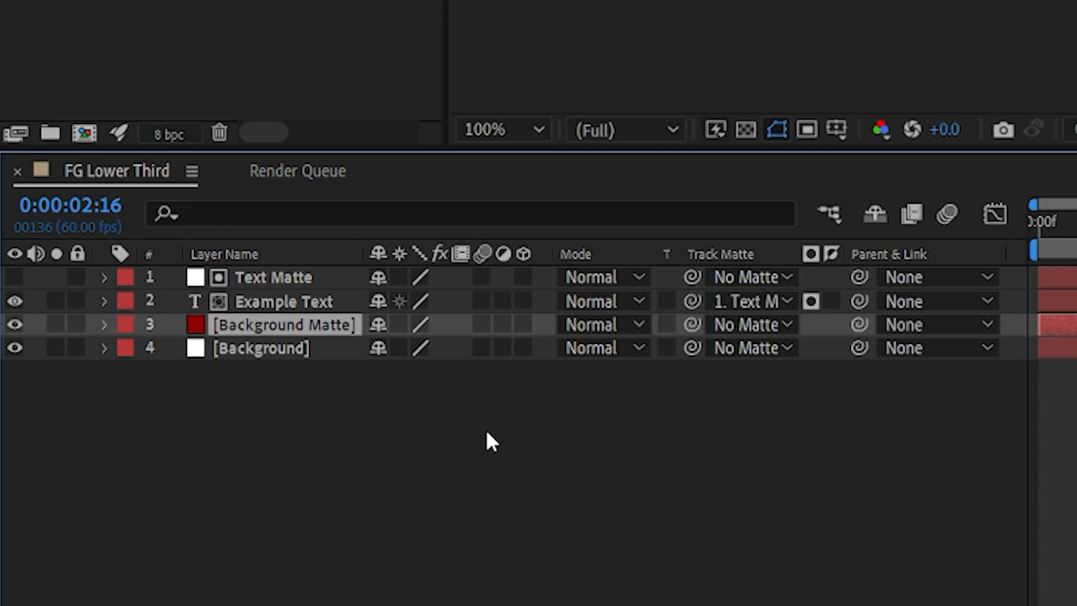
Step: Set the Background layer's track matte to Background Matte, and reveal the matte layer's Scale property
left_click(769, 348)
left_click(883, 464)
left_click(338, 325)
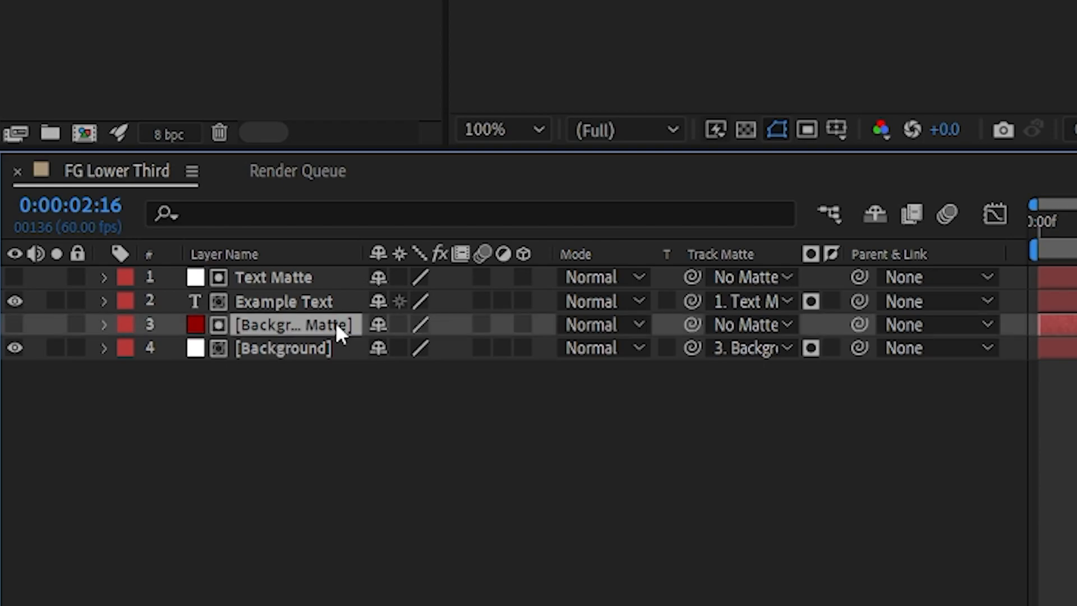
key("s")
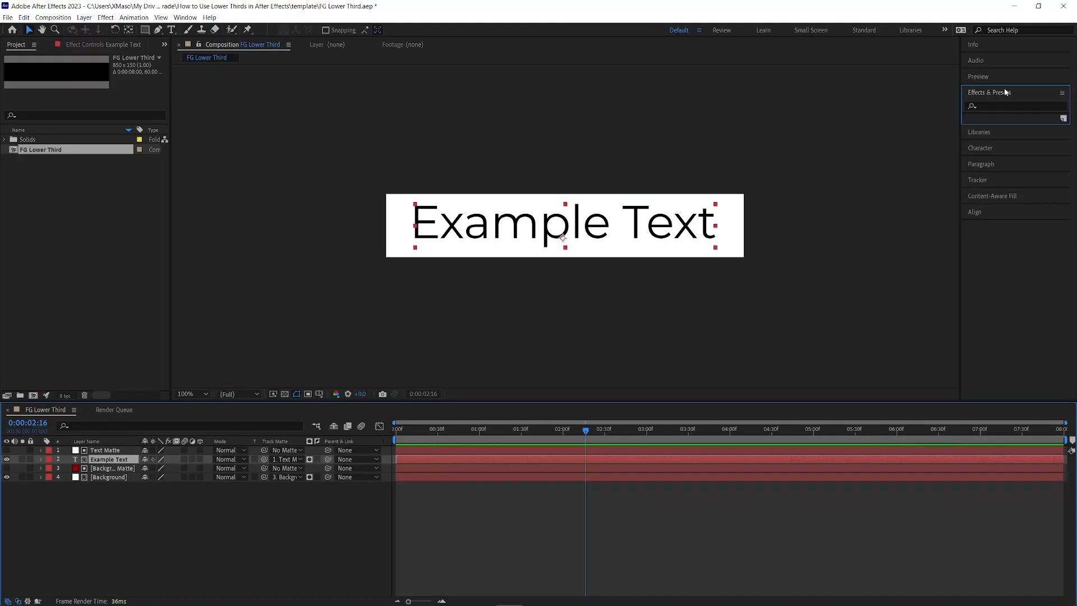
Step: Find the Fill effect by searching for "fill" and apply it to the Example Text layer
left_click(1004, 92)
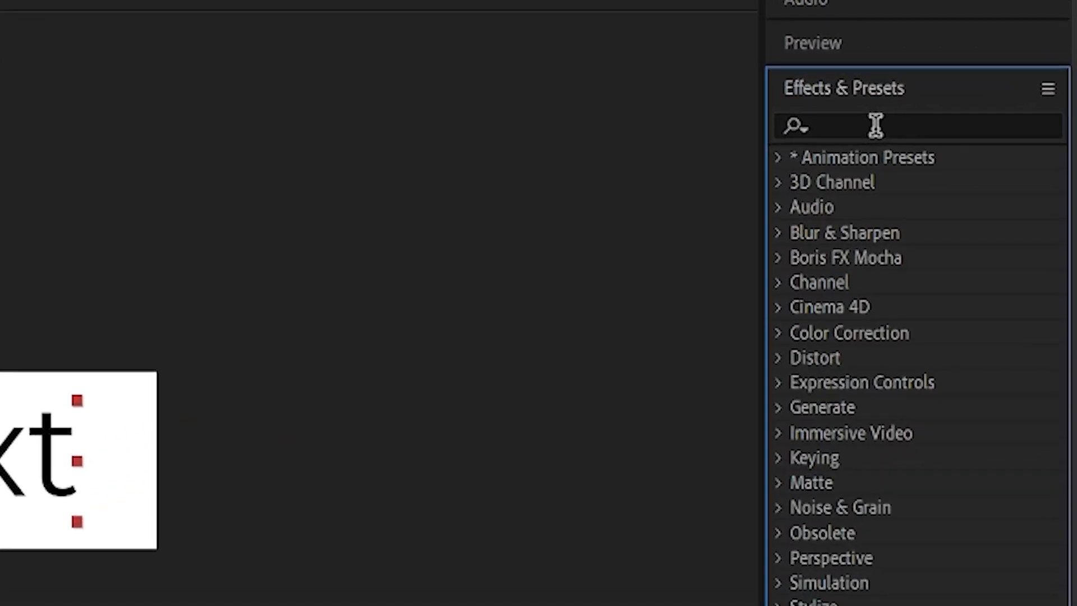
left_click(868, 119)
type("f")
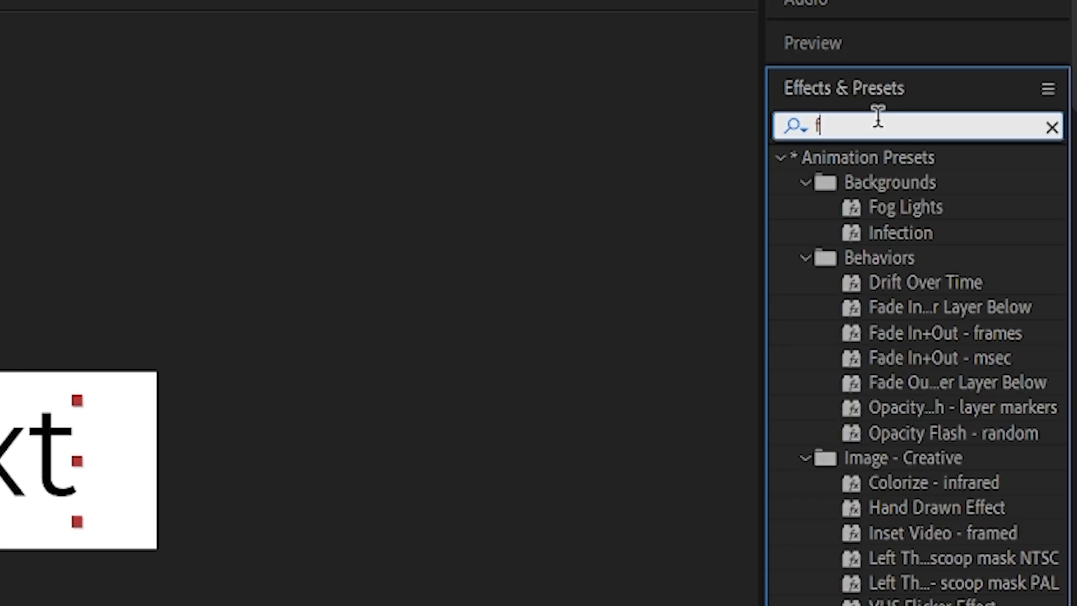
type("ill")
left_click_drag(877, 311, 0, 605)
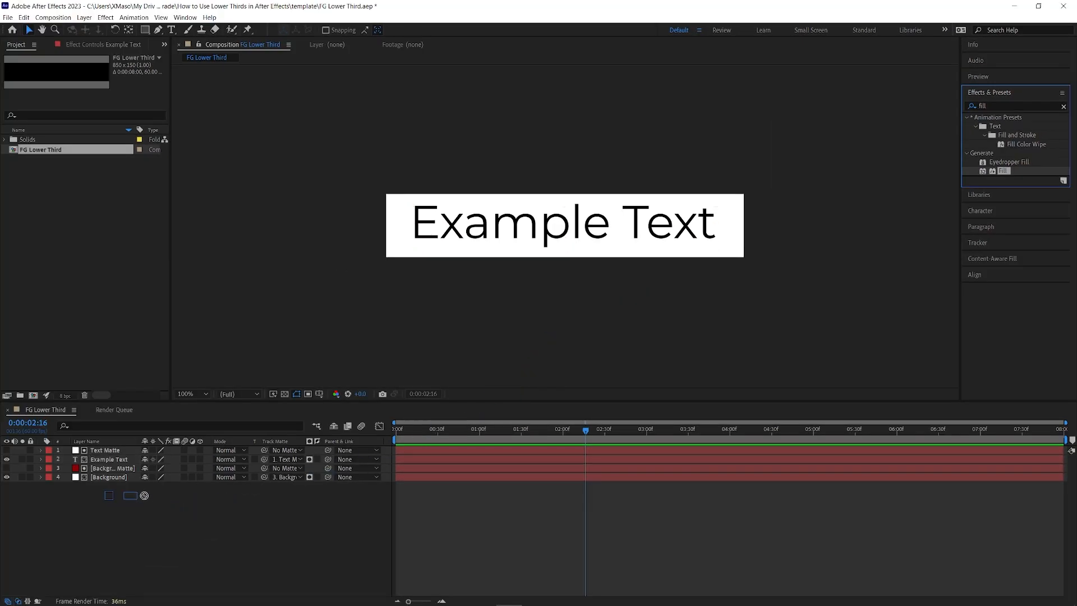
left_click_drag(144, 495, 119, 463)
Step: Set the Fill effect's colour on the Example Text layer to black, and collapse the layer's properties
left_click(41, 459)
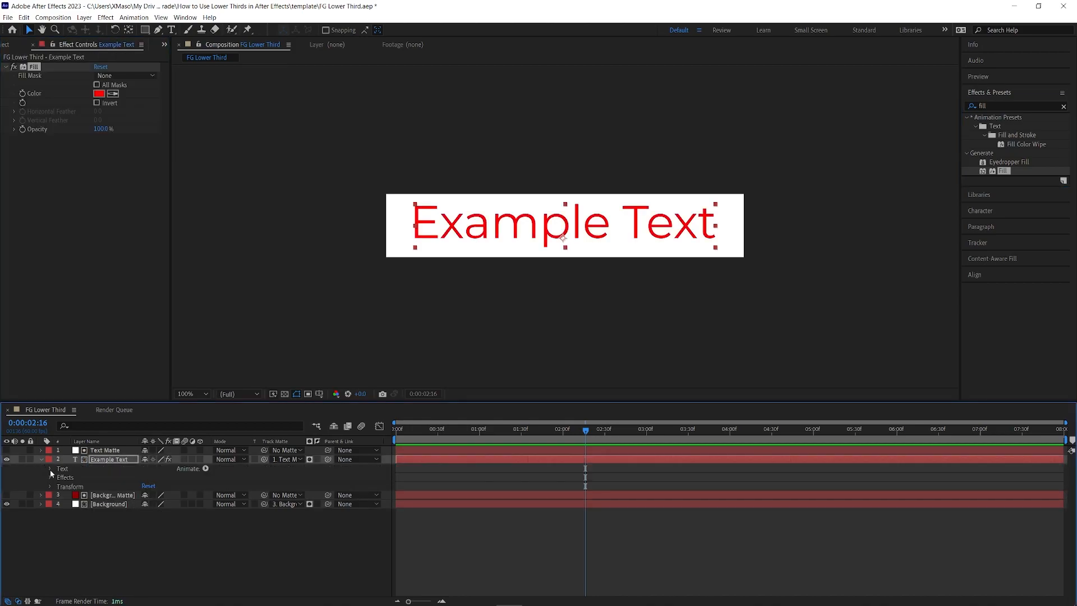
left_click(50, 469)
left_click(49, 468)
left_click(50, 477)
left_click(60, 486)
left_click(147, 512)
left_click_drag(502, 291, 546, 365)
left_click(642, 233)
left_click(40, 458)
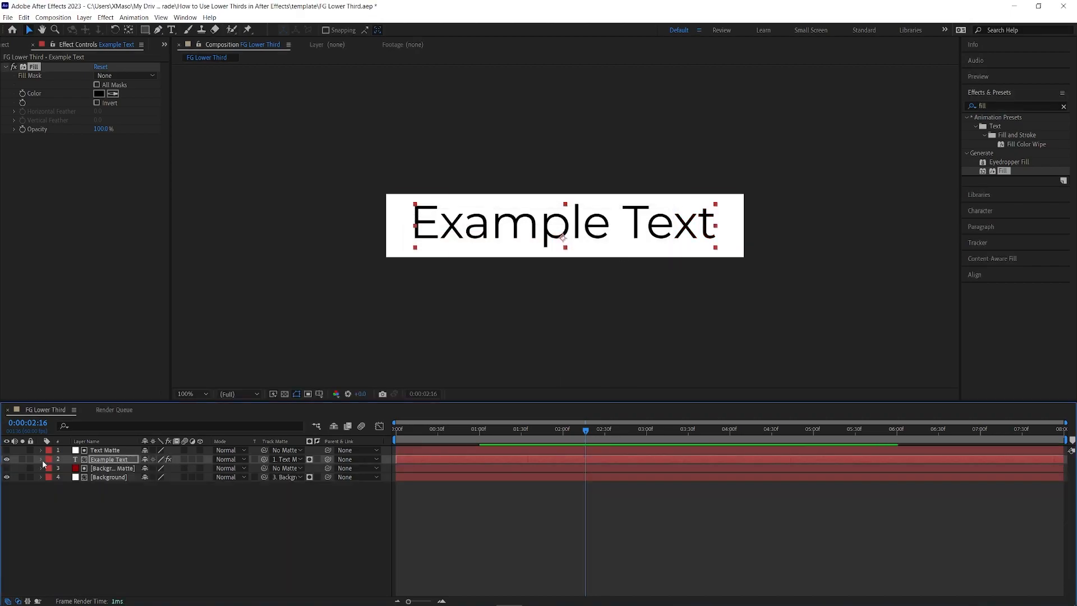
Step: Apply the Fill effect to the Background layer
left_click(109, 476)
left_click_drag(1004, 171, 109, 481)
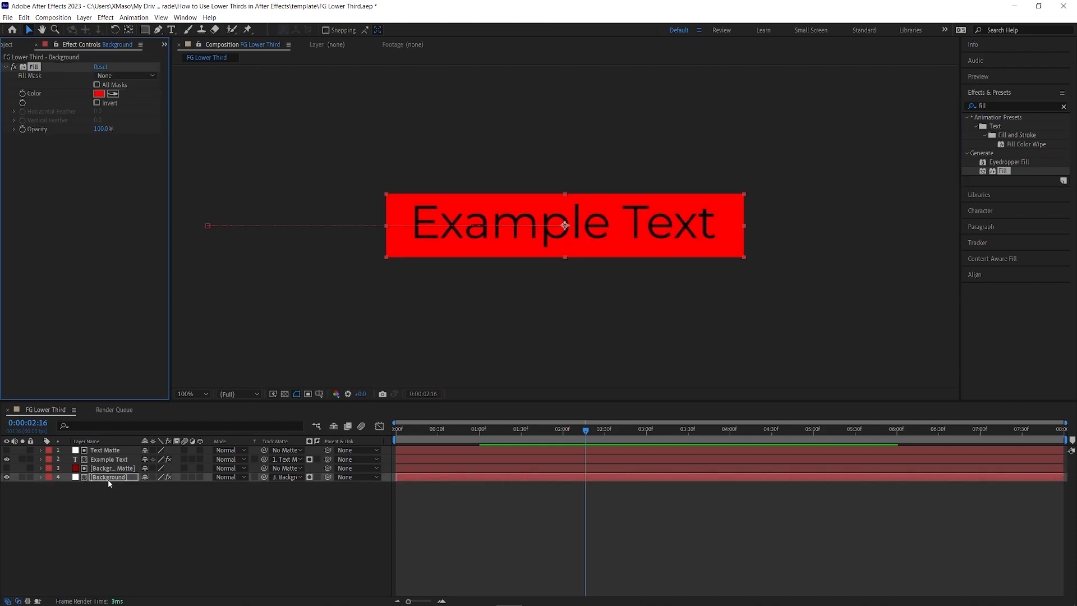
Step: Set the Fill effect's colour on the Background layer to white (FFFFFF), and collapse the layer's properties
left_click(40, 476)
left_click(50, 487)
left_click(60, 495)
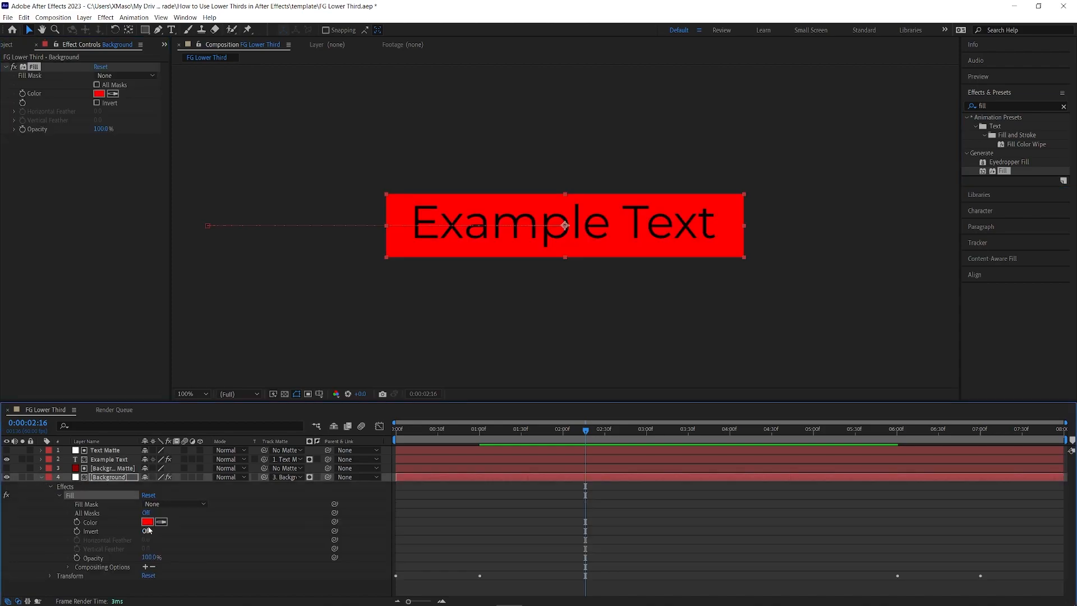
left_click(147, 521)
type("FFFFFF")
key("Return")
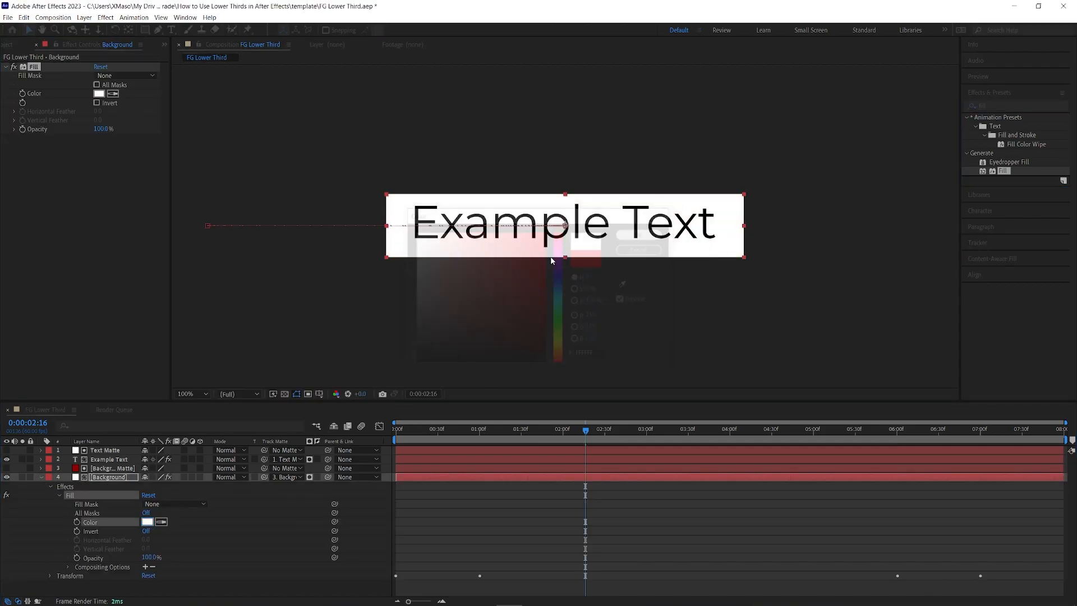
left_click(40, 477)
left_click(205, 526)
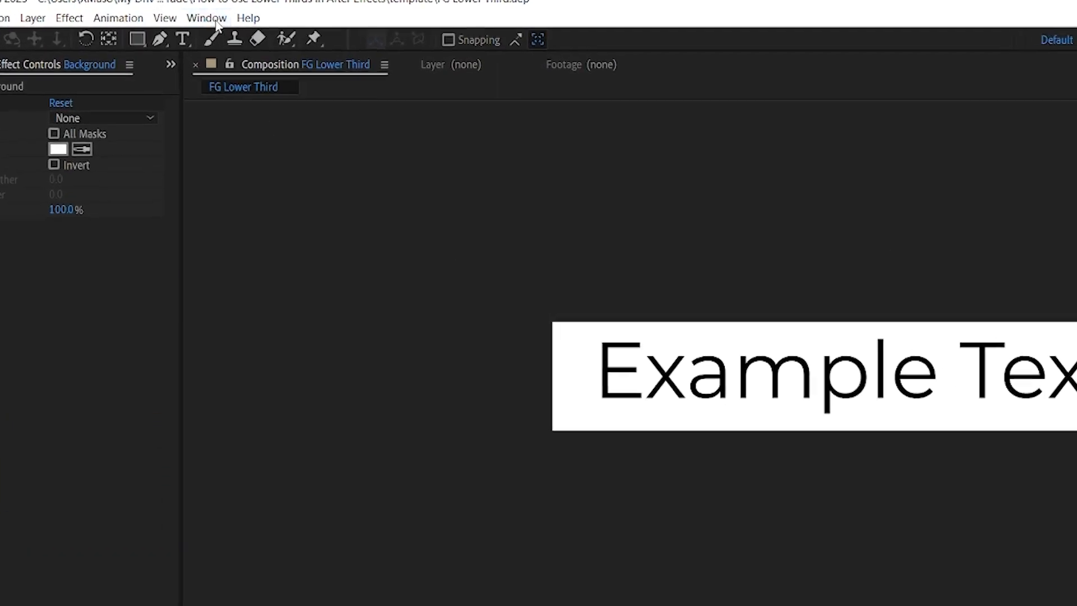
Step: Open the Essential Graphics workspace panel and set FG Lower Third as the primary composition
left_click(187, 17)
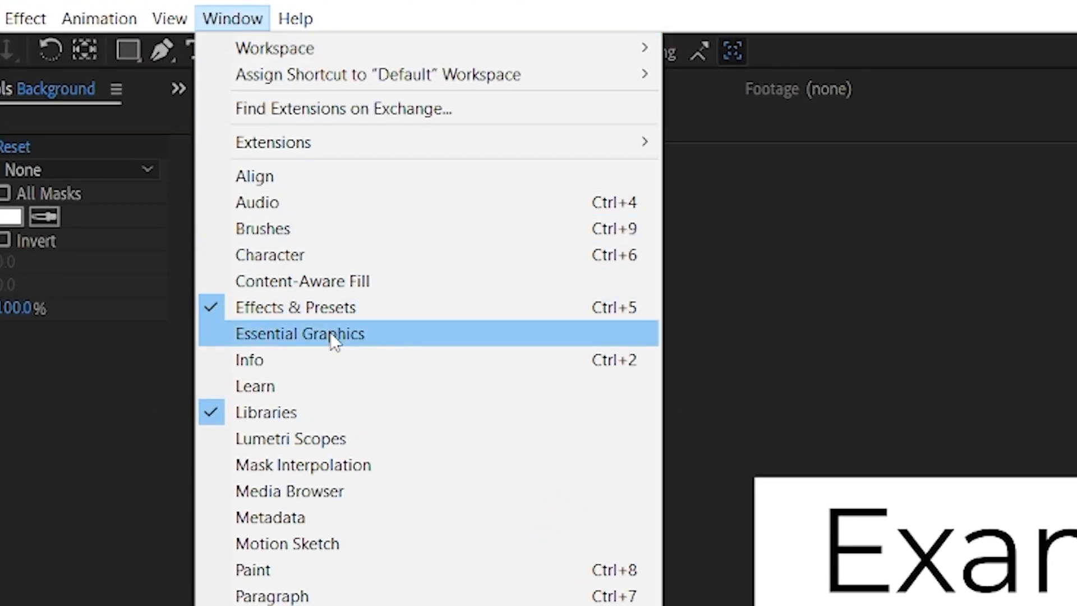
left_click(332, 340)
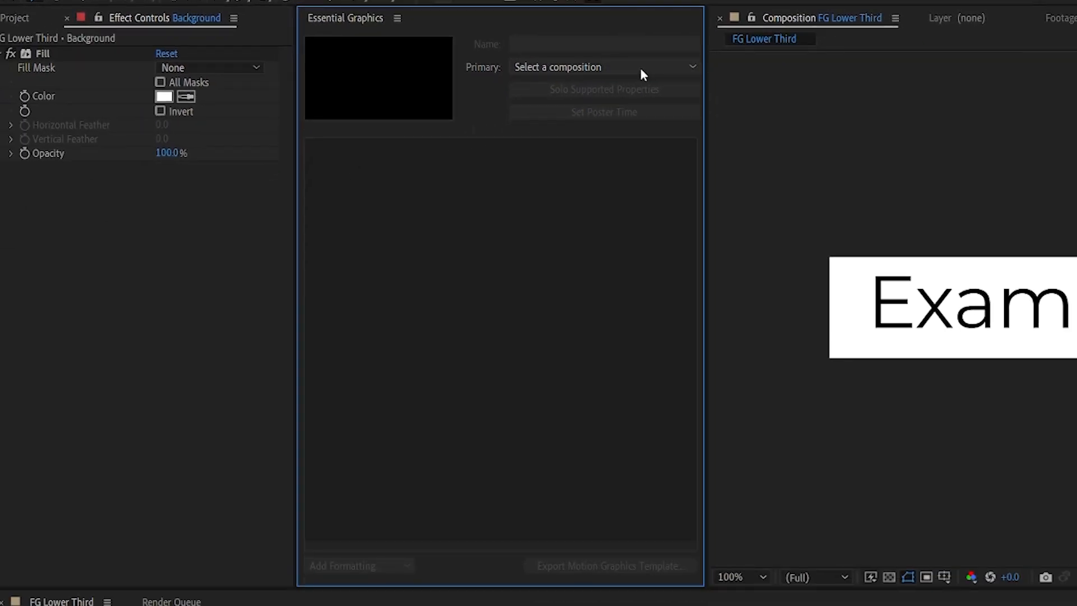
left_click(640, 67)
left_click(637, 98)
Step: Name the motion graphics template "FG Lower Third" and set its poster time to the current frame
left_click(569, 48)
type("FG Lower Third")
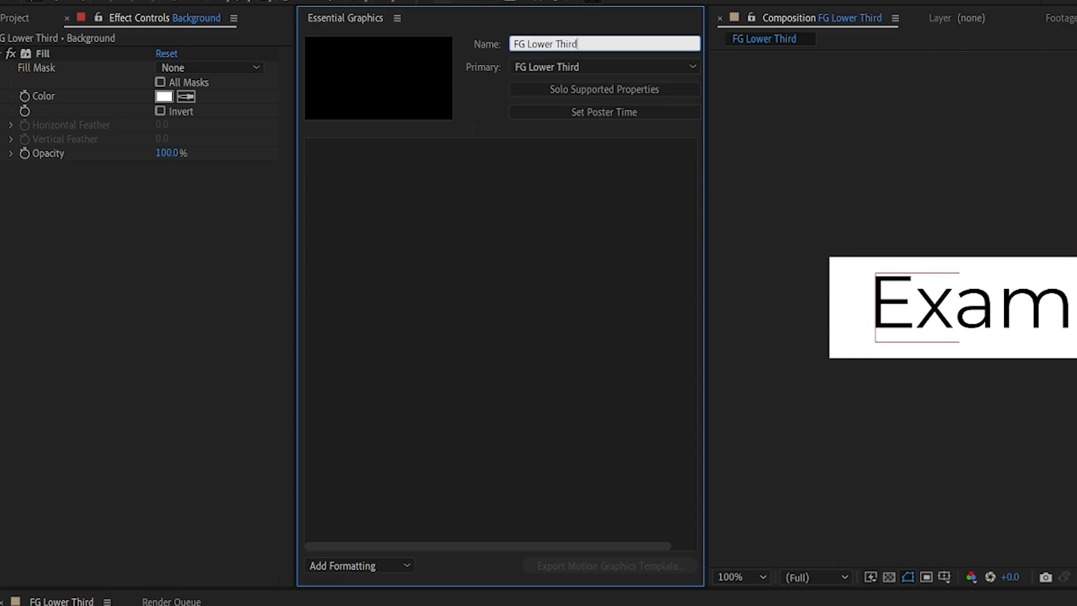
left_click(593, 117)
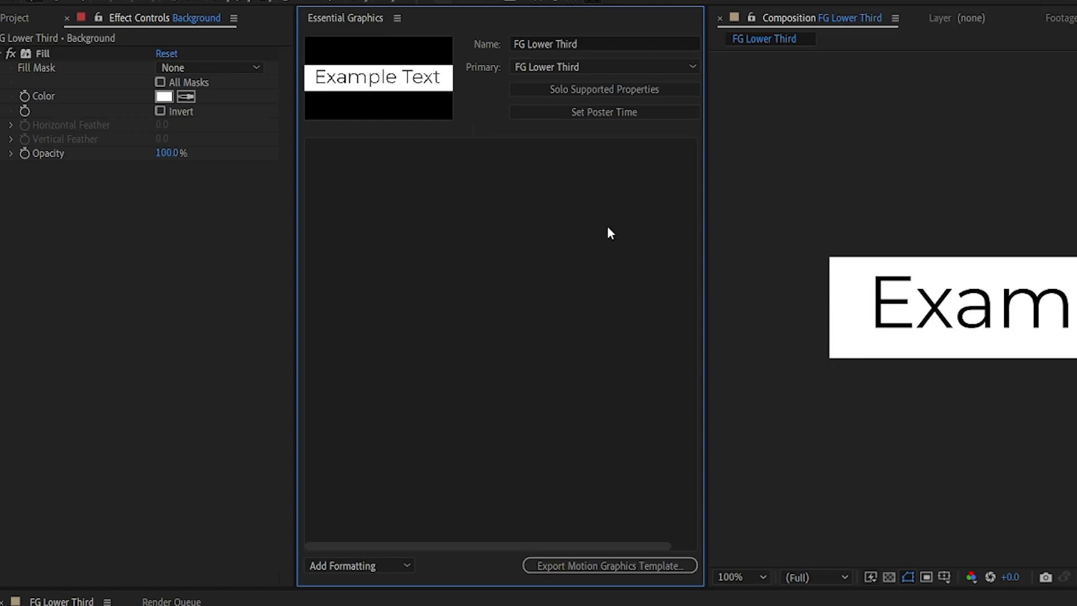
Step: Add a comment titled "Text Settings" to the template
left_click(369, 566)
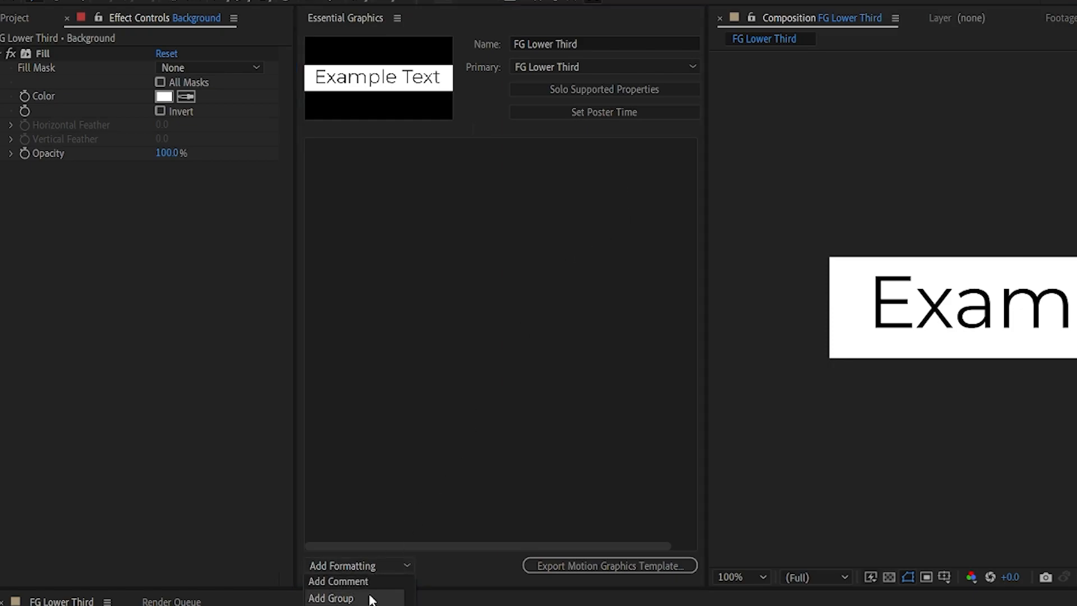
left_click(376, 582)
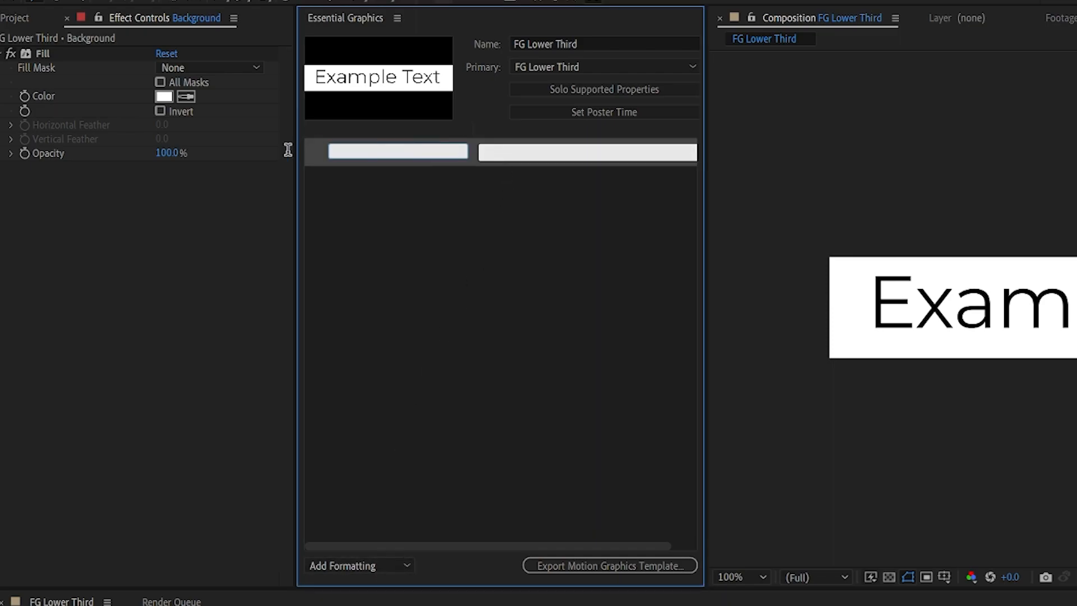
type("Text Settings")
key("Return")
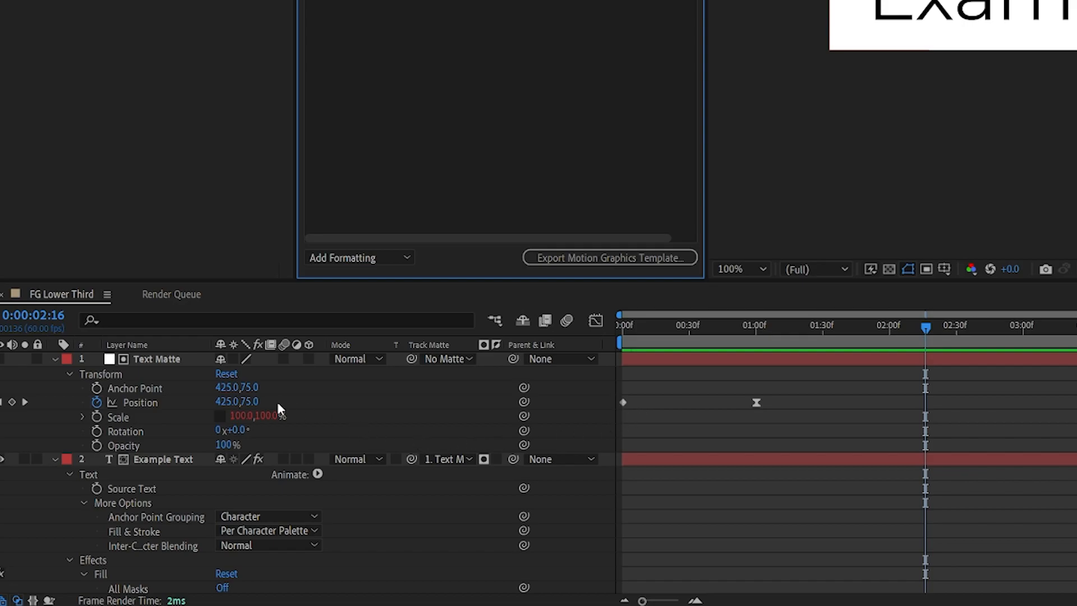
Step: Add the Example Text layer's Source Text to the template, enabling custom font selection, font size adjustment and faux styles
scroll(180, 418, "down", 3)
left_click_drag(133, 402, 446, 46)
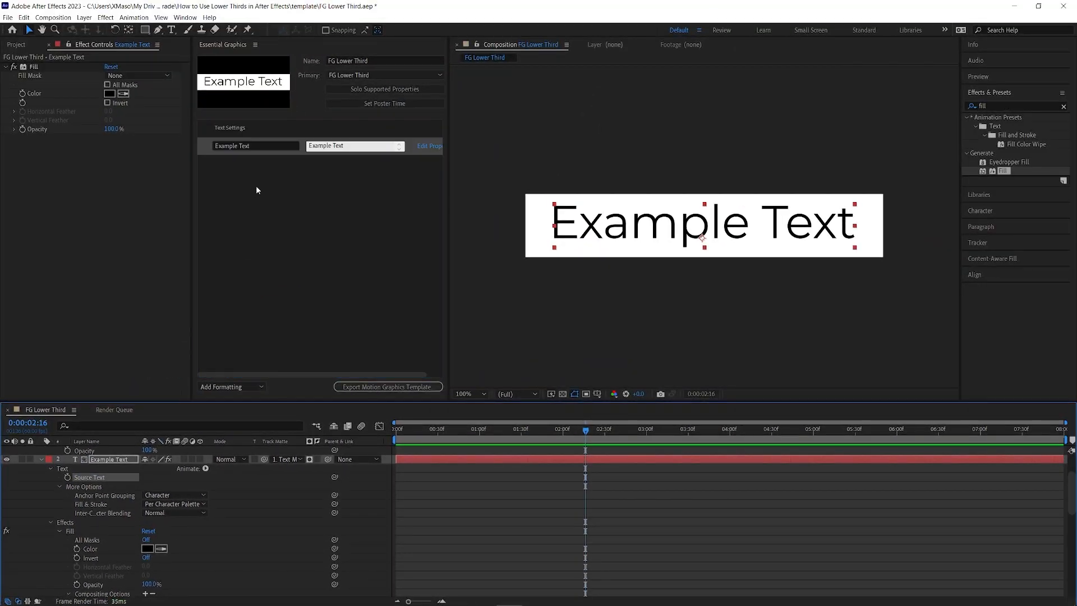
left_click(433, 146)
left_click(440, 288)
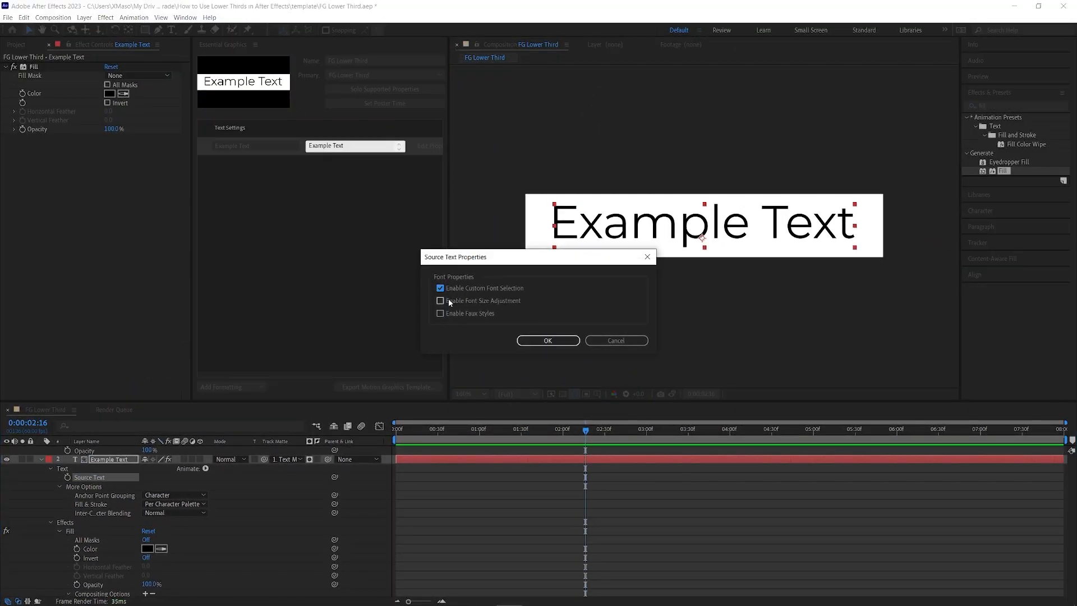
left_click(548, 341)
Step: Rename the template's Example Text property as "Source Text"
left_click(232, 146)
type("Source Text")
left_click(266, 246)
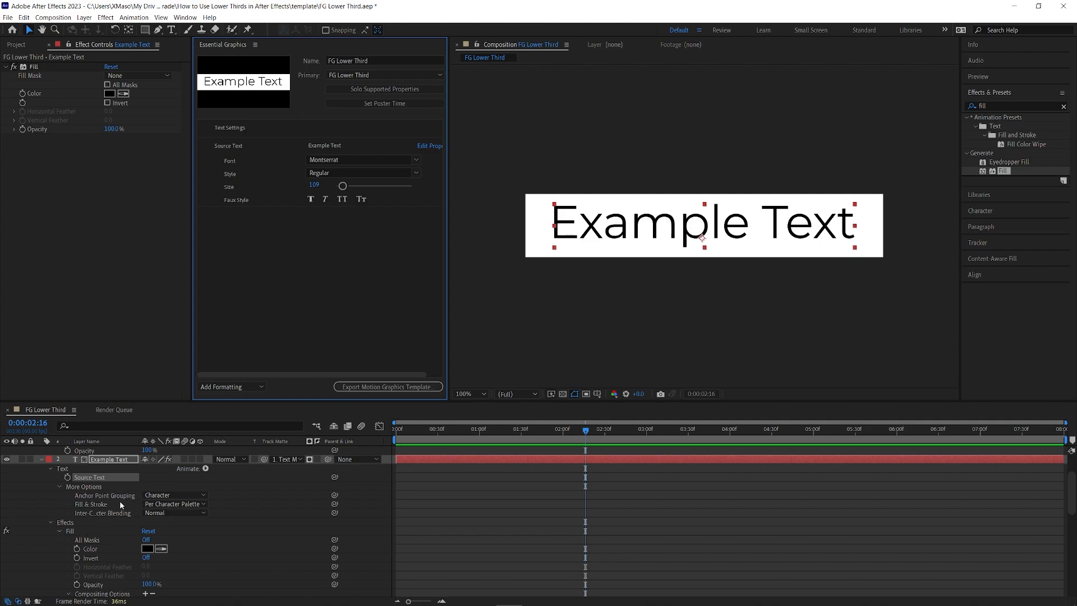
Step: Add the Example Text layer's Position and Fill Color properties to the template below Source Text
scroll(120, 500, "down", 4)
left_click_drag(92, 519, 332, 266)
scroll(108, 506, "up", 3)
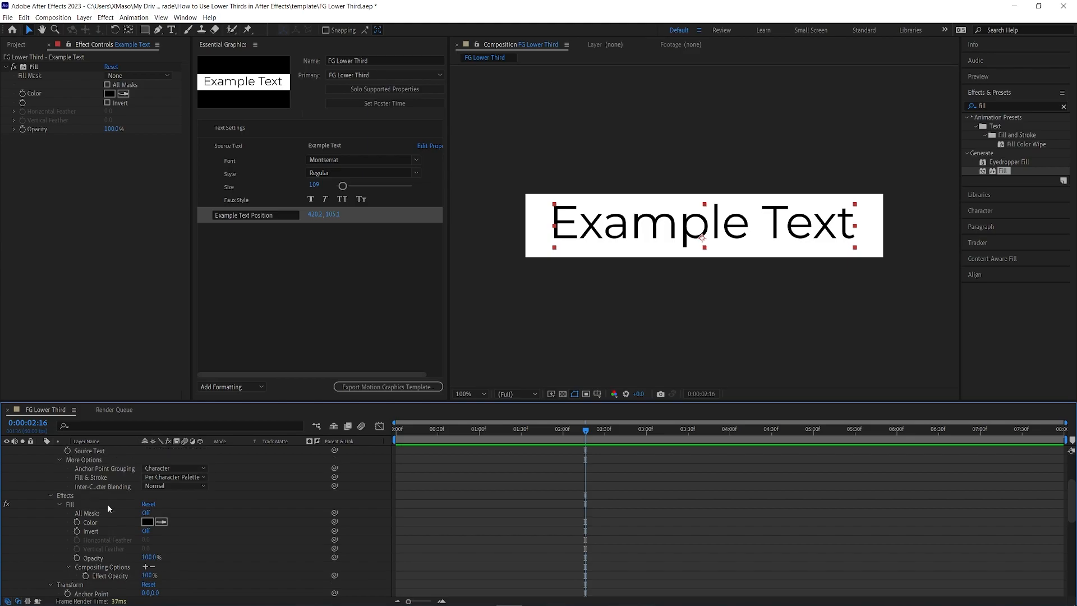
left_click_drag(92, 521, 330, 281)
Step: Add a comment titled "Shape Settings" below the text properties in the template
left_click(231, 386)
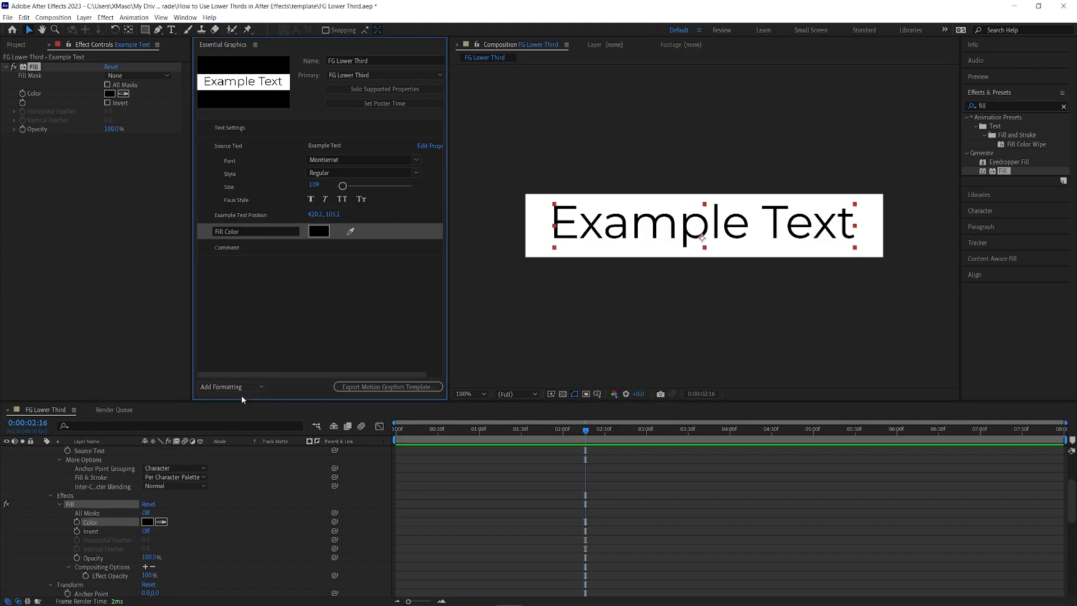
left_click(241, 395)
left_click(259, 248)
type("Shape Settings")
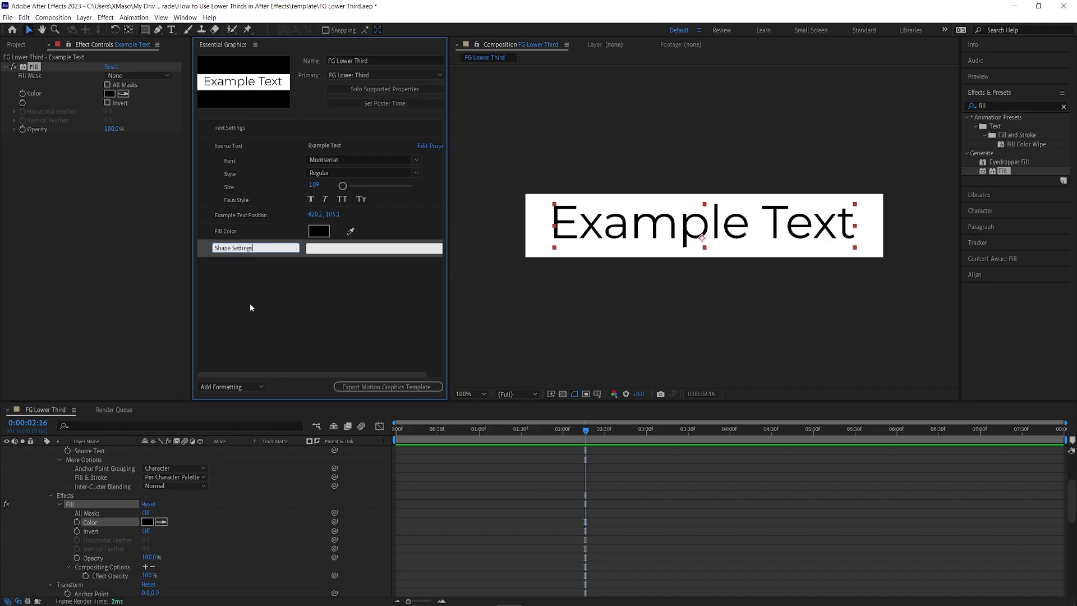
key("Return")
Step: Add the Background layer's Fill Color, Fill Opacity and Scale properties to the template under Shape Settings
scroll(247, 518, "down", 6)
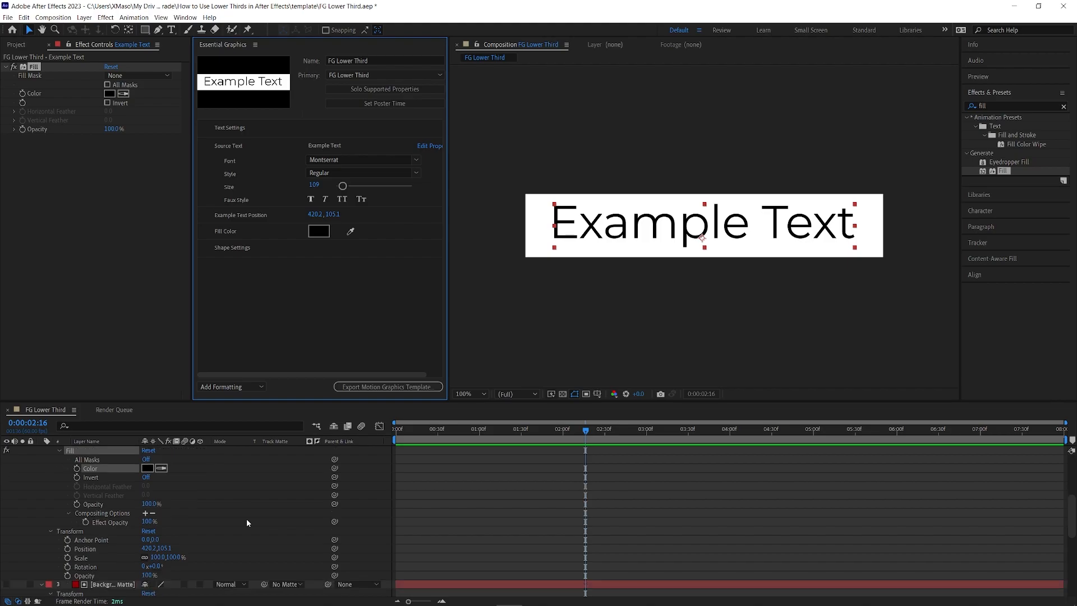
scroll(247, 522, "down", 1)
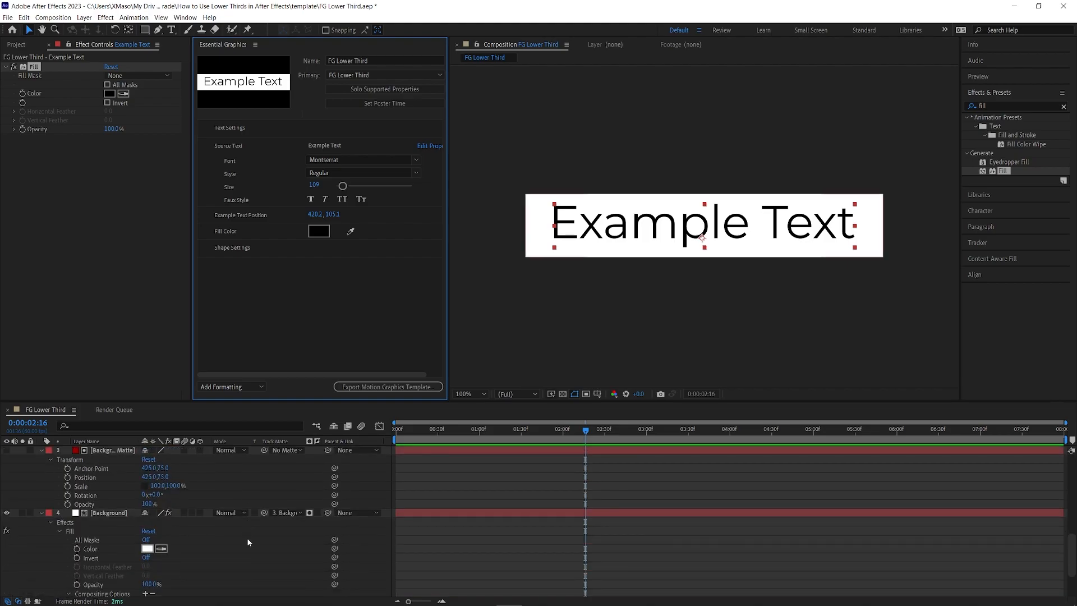
scroll(248, 542, "down", 1)
scroll(247, 537, "down", 1)
left_click_drag(89, 495, 288, 324)
left_click_drag(99, 530, 311, 318)
scroll(266, 538, "down", 1)
left_click_drag(83, 574, 297, 350)
Step: Add the Background Matte layer's Scale property to the template and rename it "Mask Scale"
scroll(234, 558, "up", 4)
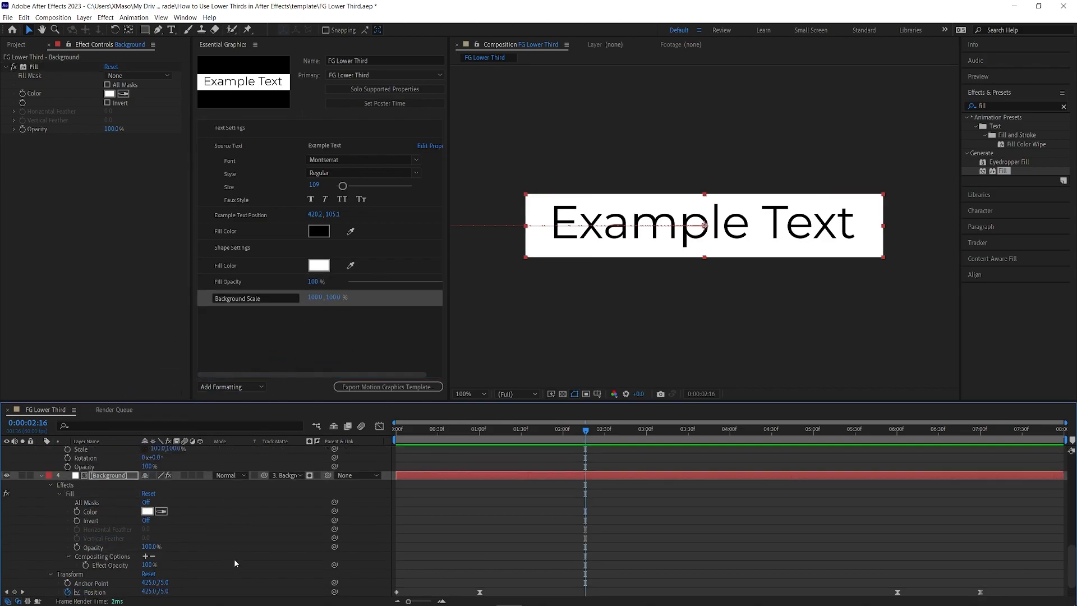
left_click_drag(87, 532, 202, 318)
left_click(284, 316)
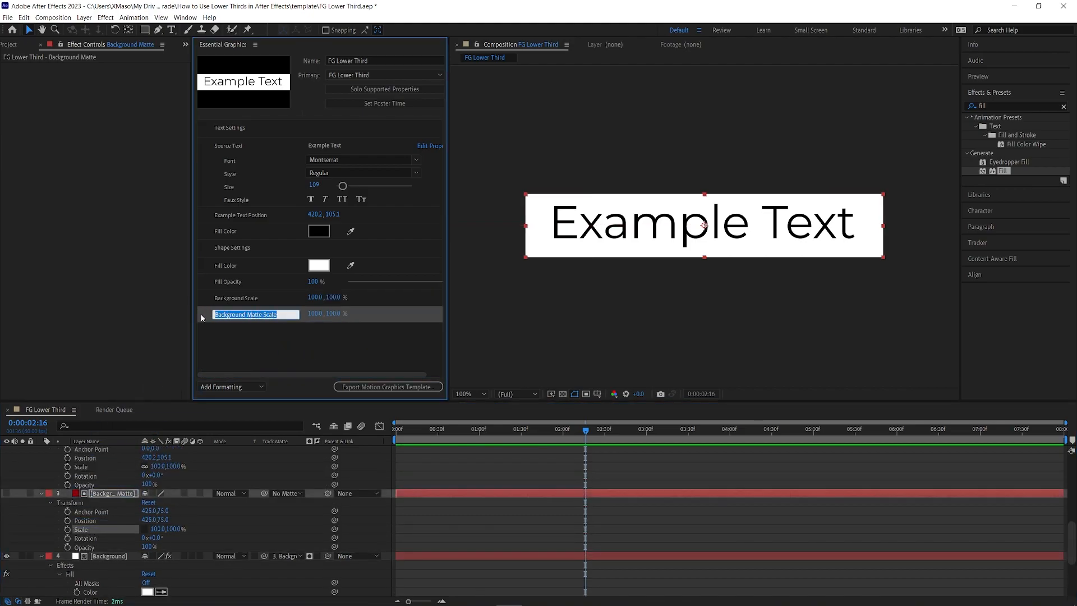
type("Mask Scale")
key("Return")
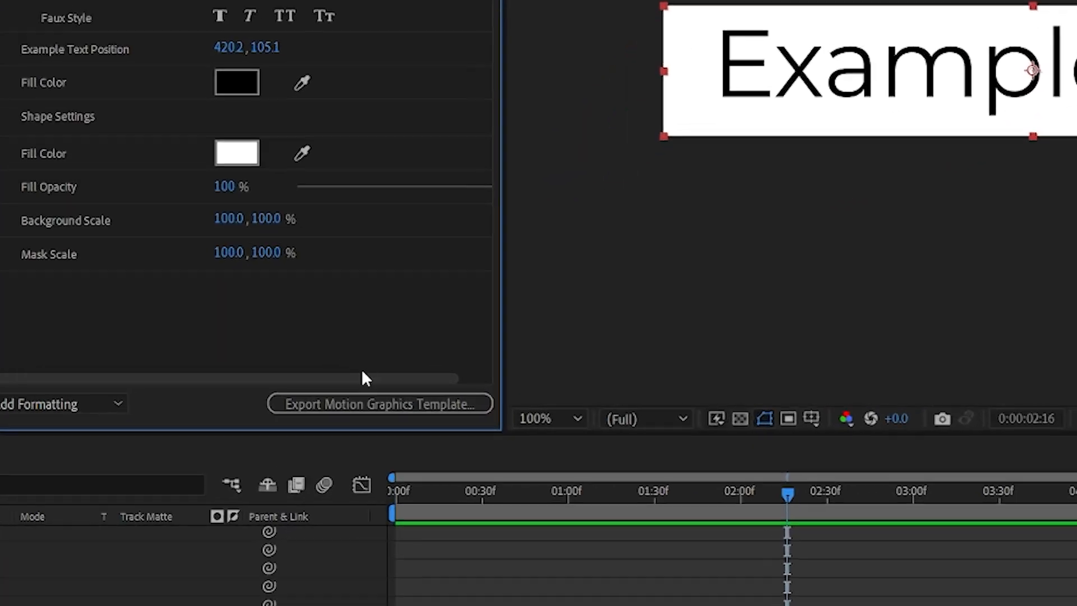
Step: Save the project and export the motion graphics template with Local Drive as the destination
left_click(369, 387)
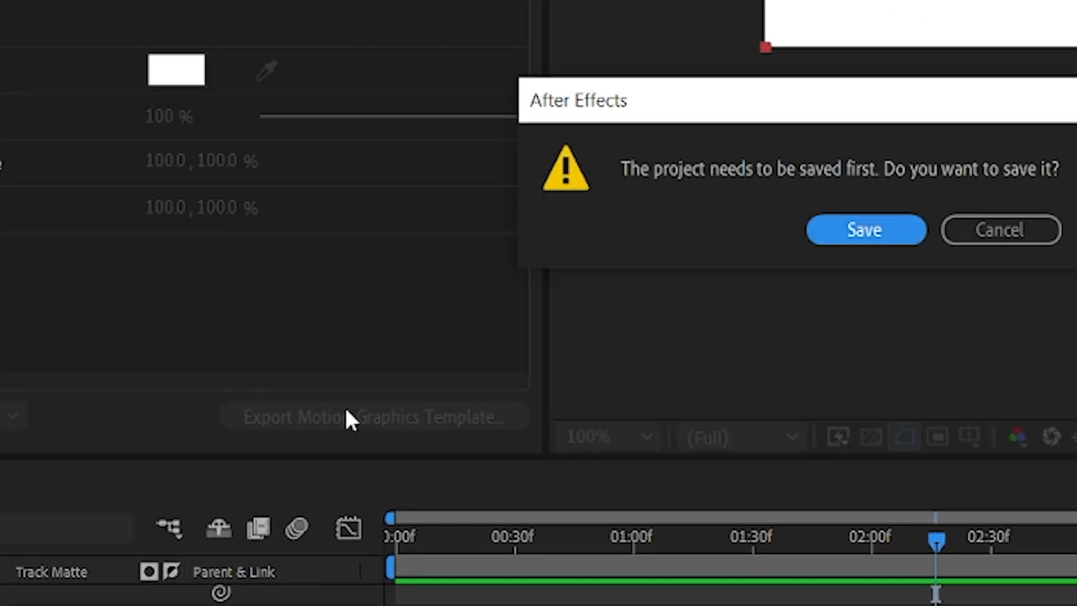
left_click(879, 232)
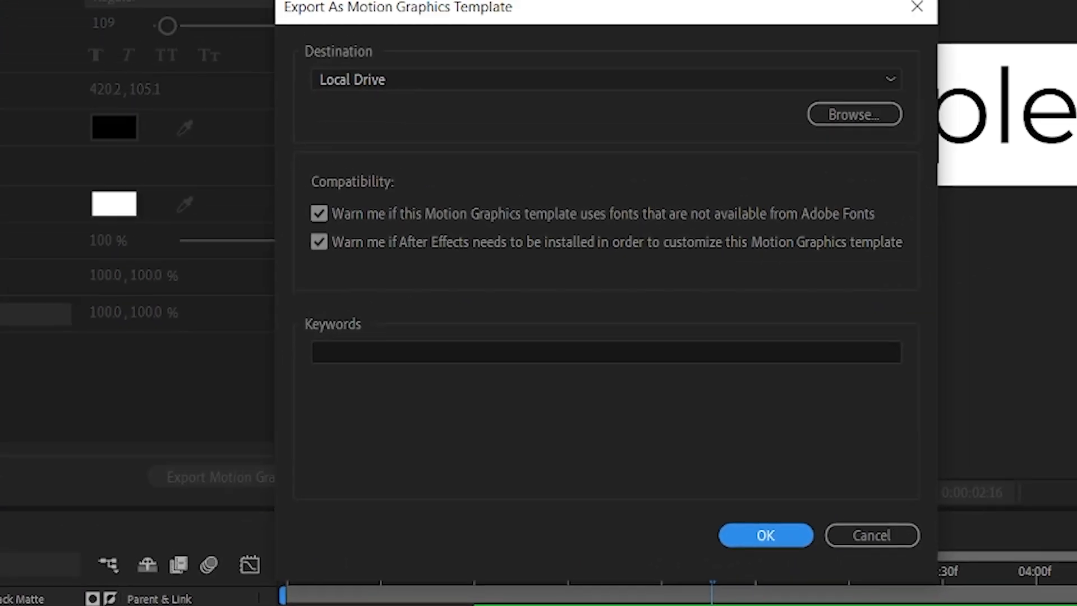
left_click(825, 74)
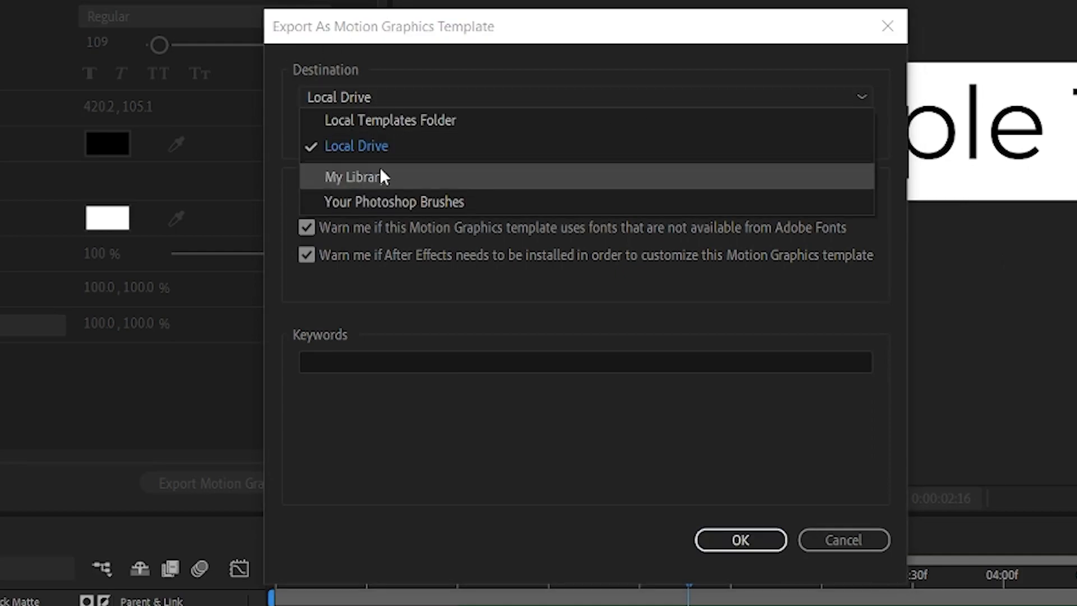
left_click(386, 145)
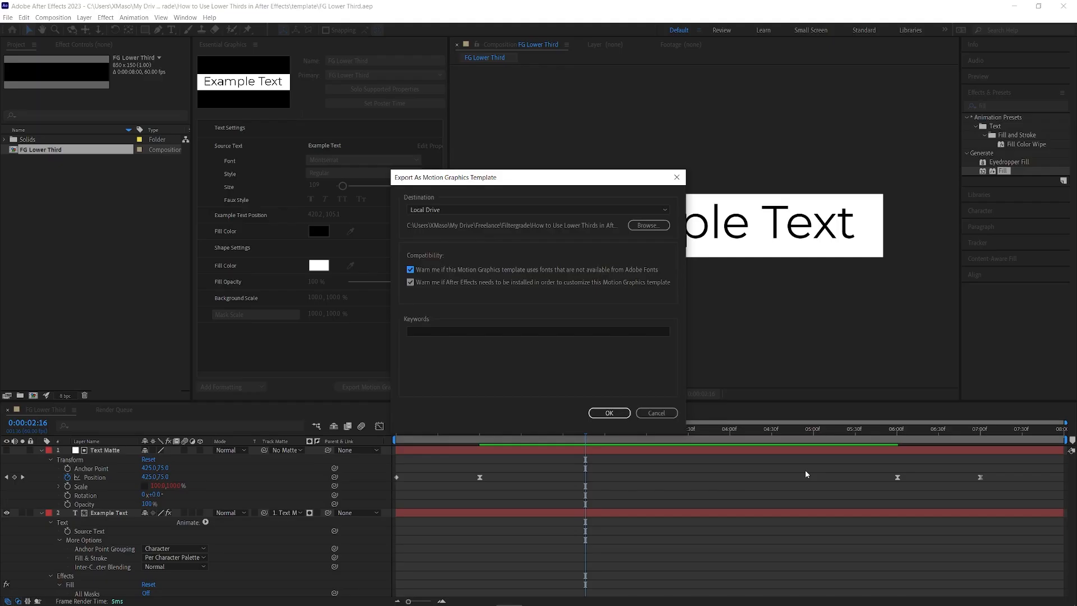
left_click(610, 413)
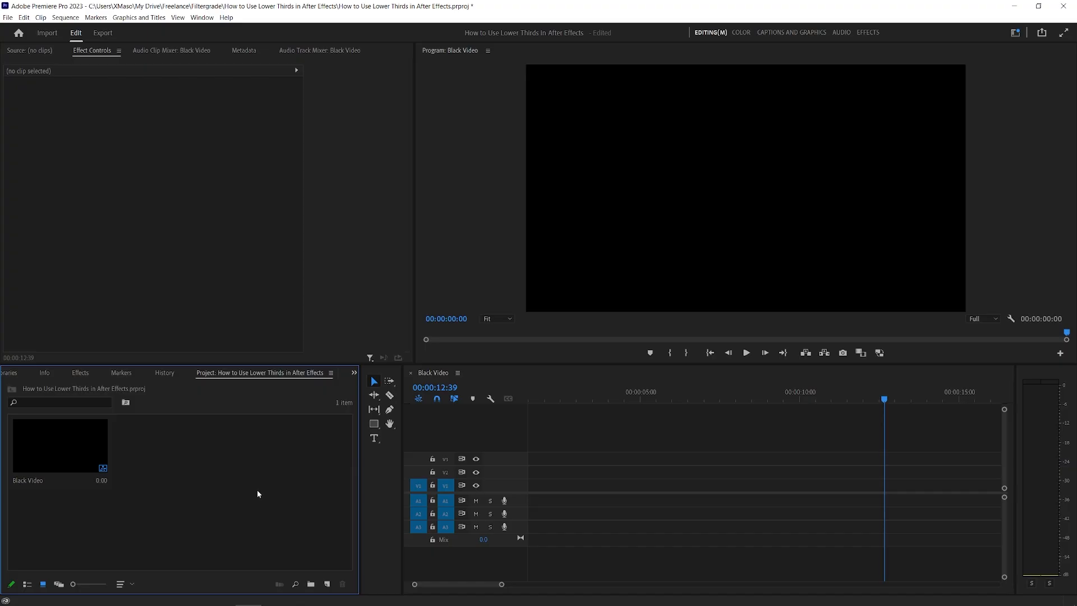
Step: In Premiere Pro, switch to the Captions and Graphics workspace and install the exported FG Lower Third template
left_click(815, 32)
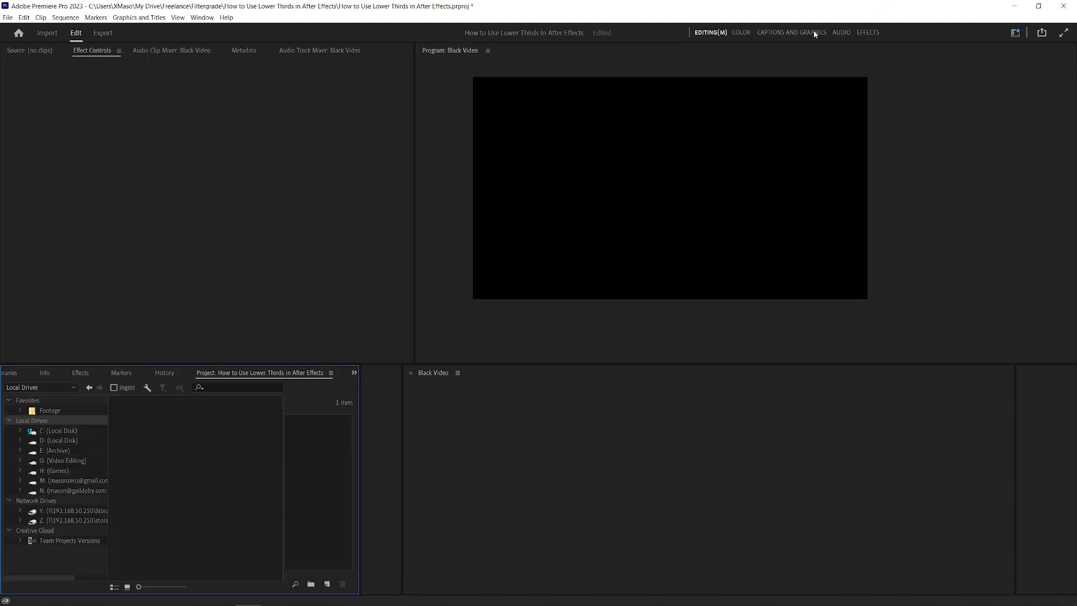
left_click(1067, 590)
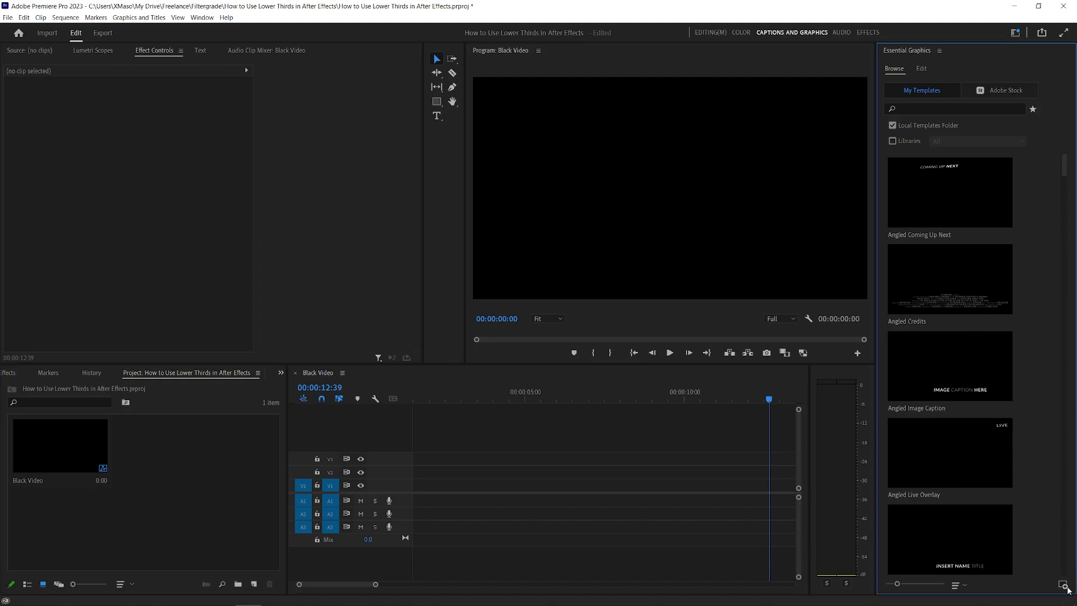
left_click(1063, 586)
left_click(207, 105)
left_click(477, 311)
Step: Find the template by searching for "fg lower third", place it on track V2 of the Black Video sequence, and preview it
left_click(934, 107)
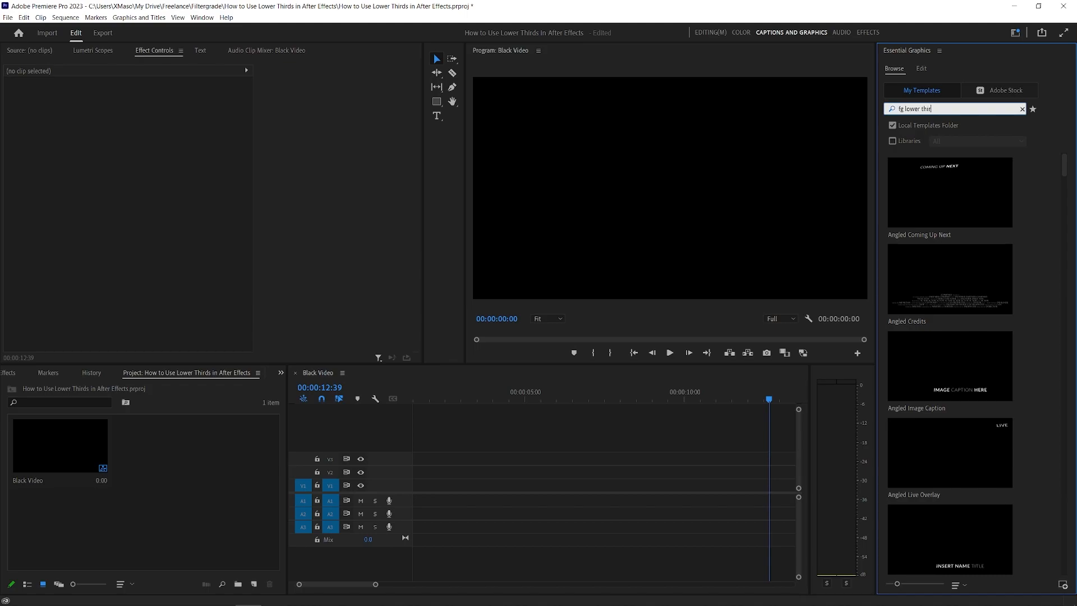
left_click_drag(966, 185, 496, 389)
left_click(580, 332)
key("space")
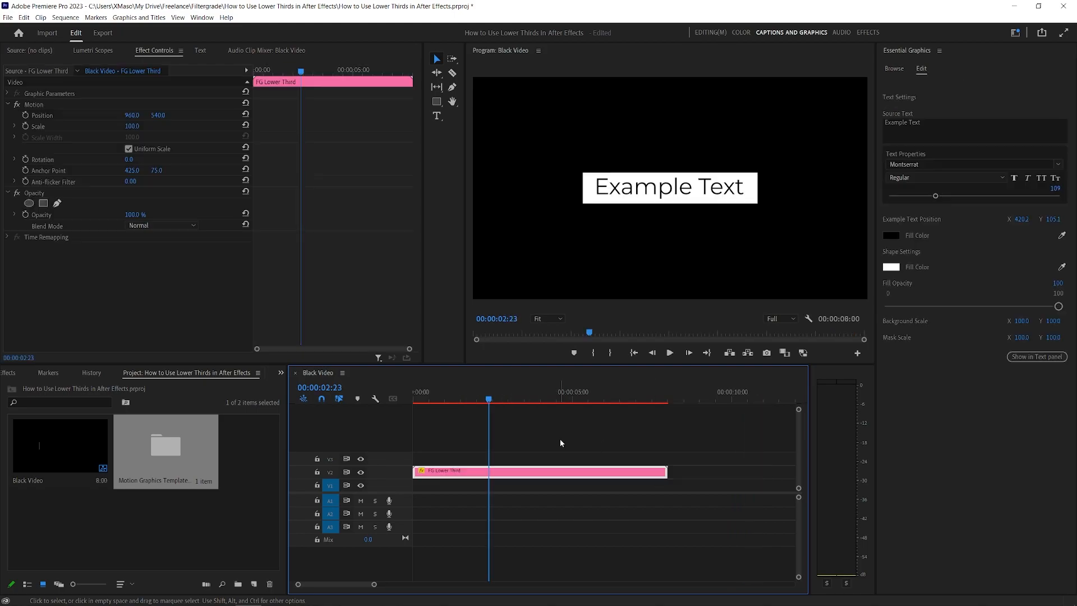
Step: Set the FG Lower Third clip's Position to 425, 749 so it sits at the frame's lower left edge
left_click_drag(132, 116, 1, 116)
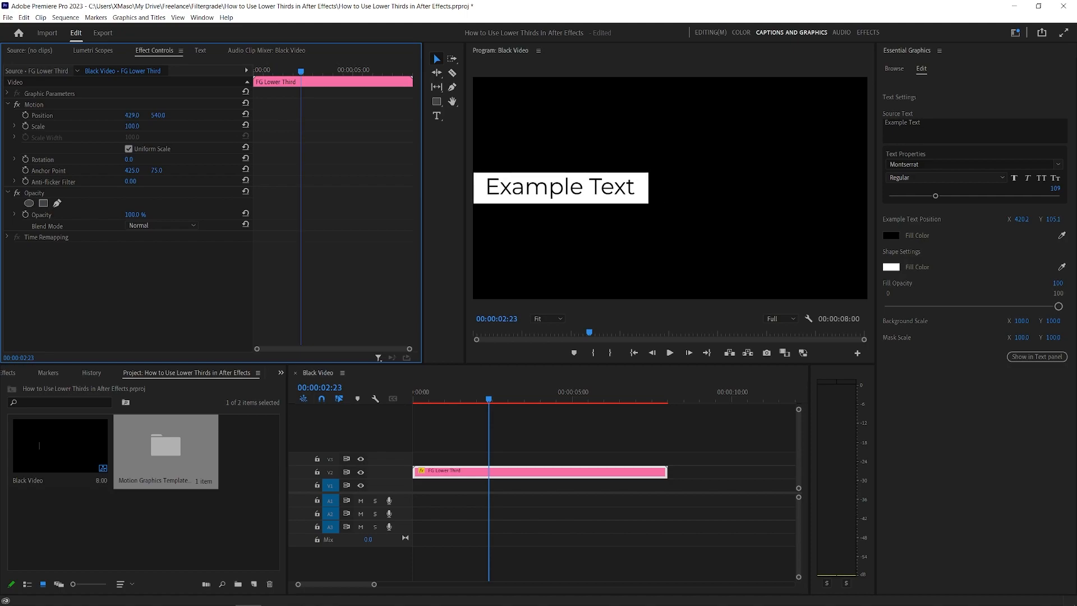
left_click_drag(160, 116, 214, 115)
left_click(135, 115)
type("425")
key("Return")
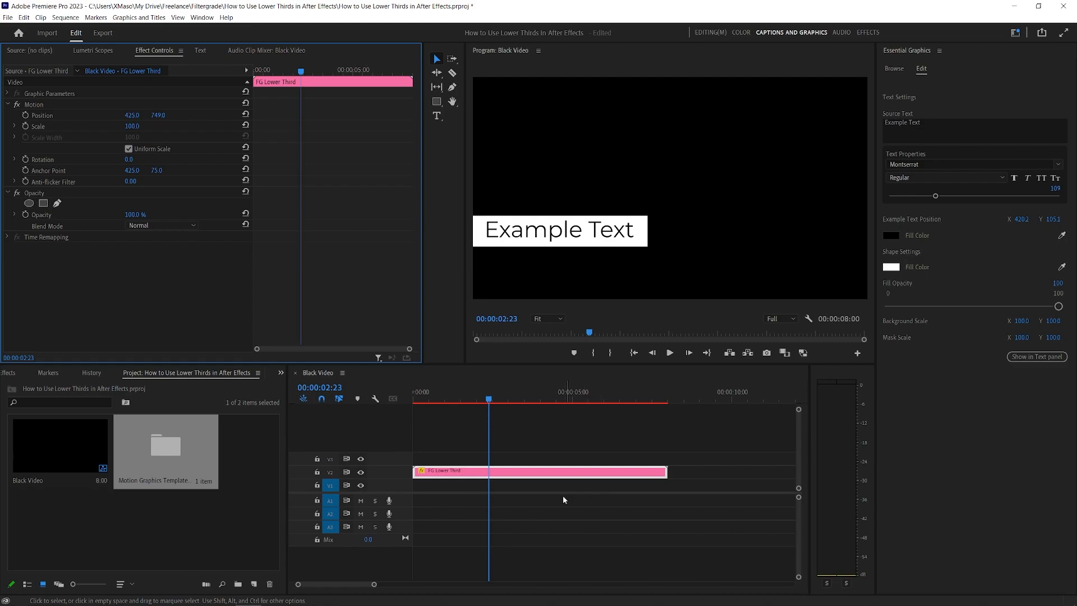
Step: Duplicate the FG Lower Third clip onto track V1 and move the copy just below the original in the frame
left_click_drag(512, 472, 518, 487, "alt")
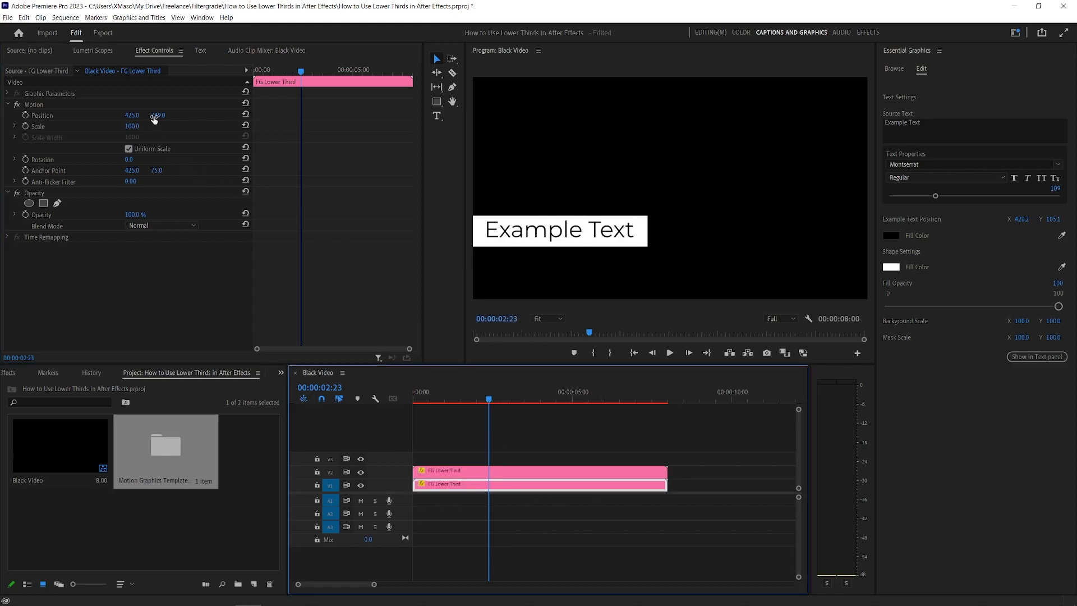
left_click_drag(153, 116, 252, 115)
key("ctrl+z")
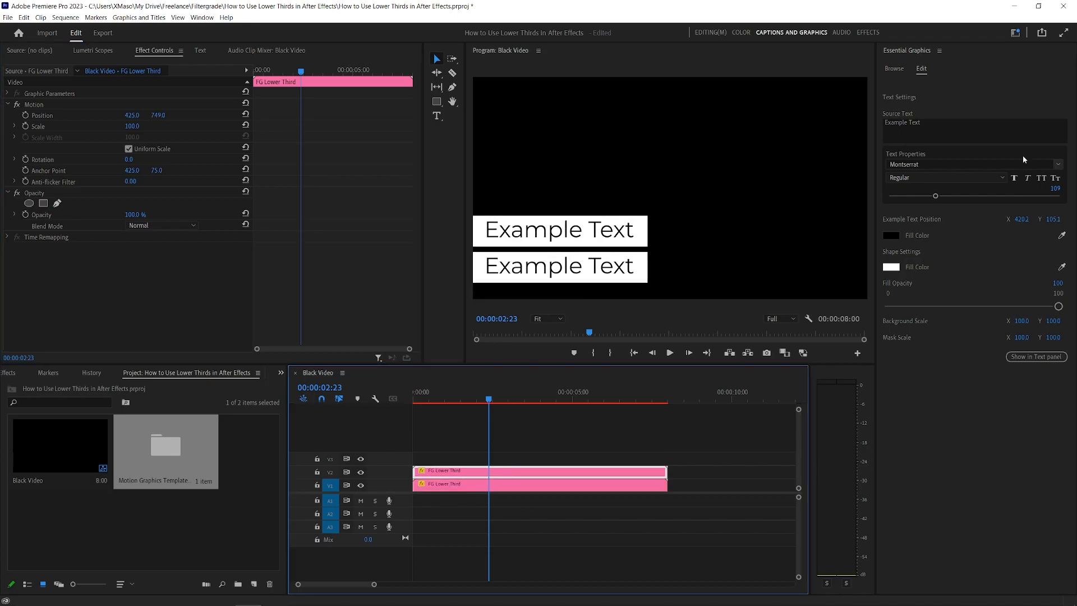
Step: Change the upper lower third's source text to "My Name" and the lower clip's text to "FilterGrade Writer"
left_click(935, 129)
type("My Name")
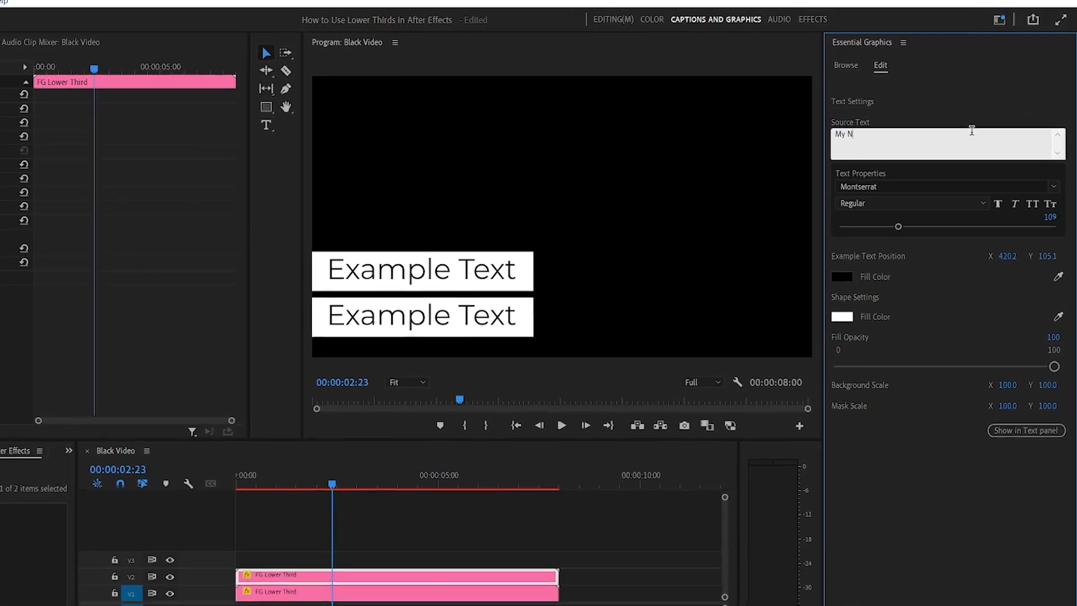
left_click(925, 581)
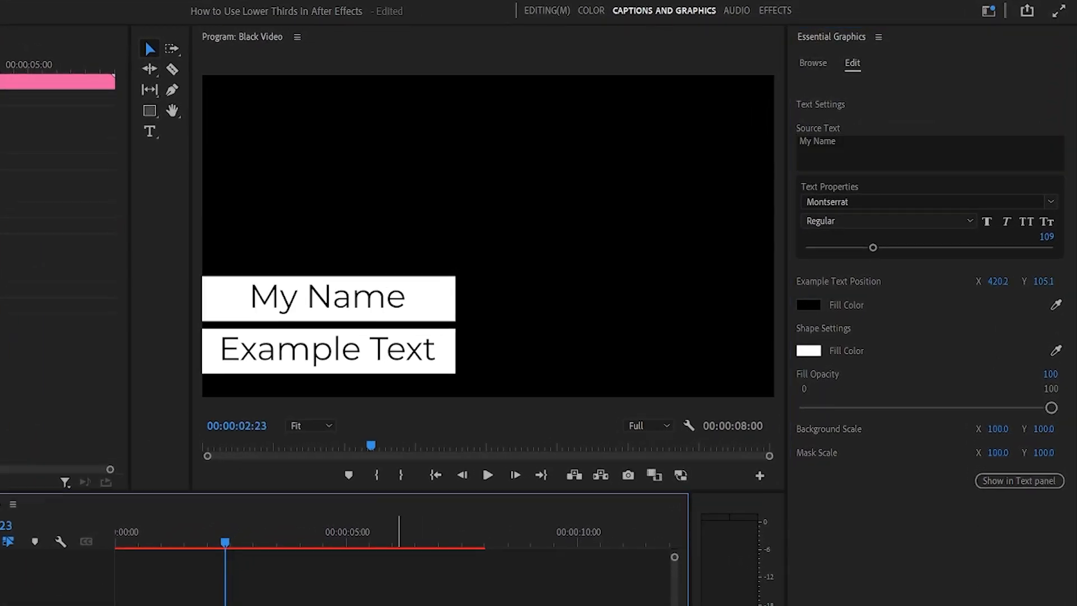
left_click(897, 150)
type("FilterGrade Writer")
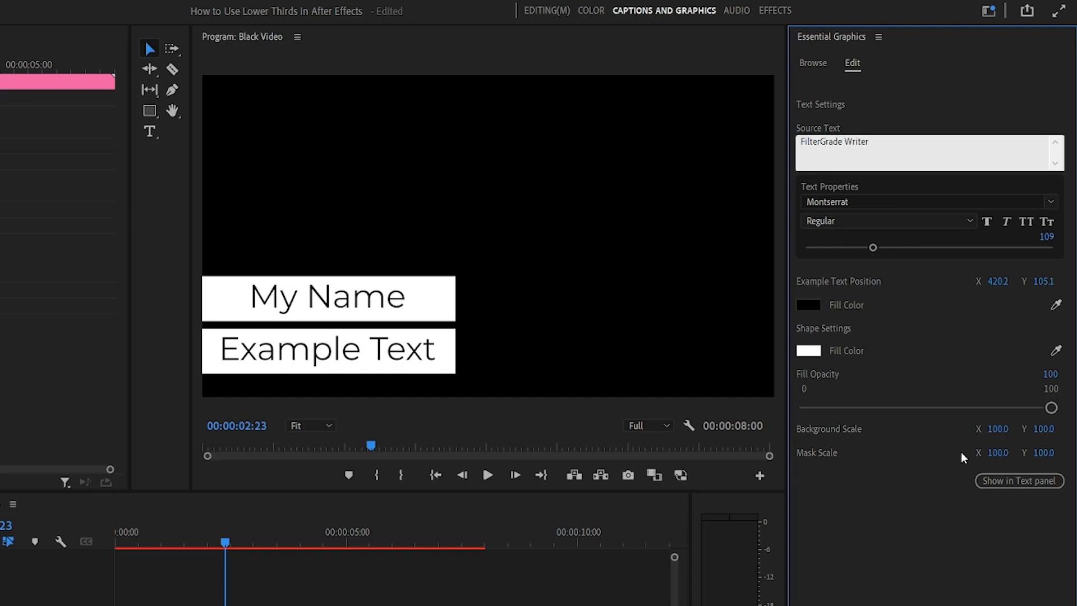
Step: Set the My Name clip's Background Scale X and Mask Scale X to 67, and preview the animation from the start
left_click(905, 552)
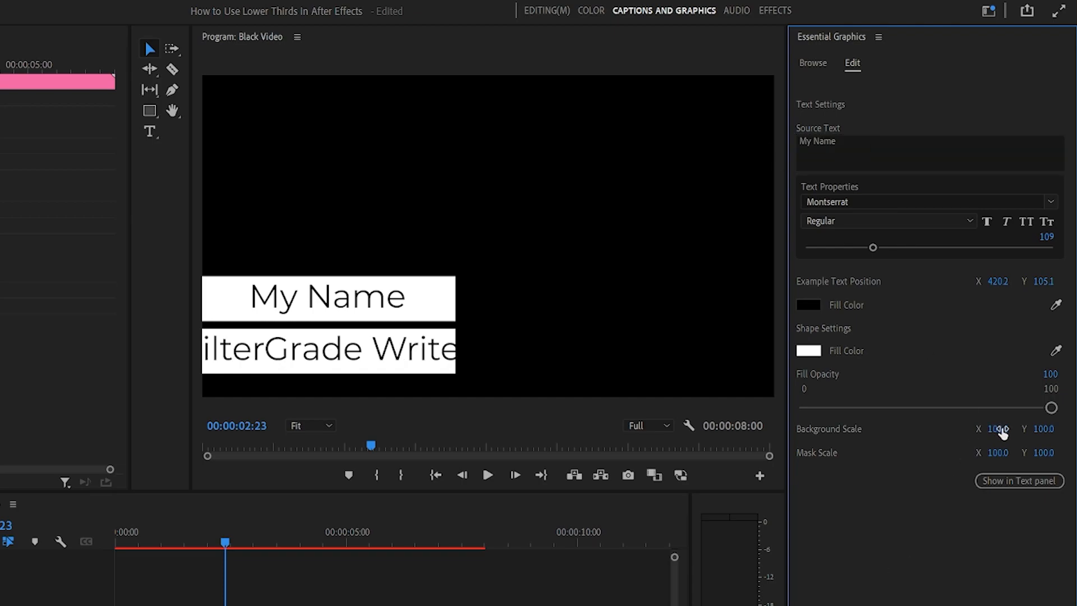
mouse_move(1001, 430)
left_mouse_down()
mouse_move(948, 431)
mouse_move(982, 430)
left_mouse_up()
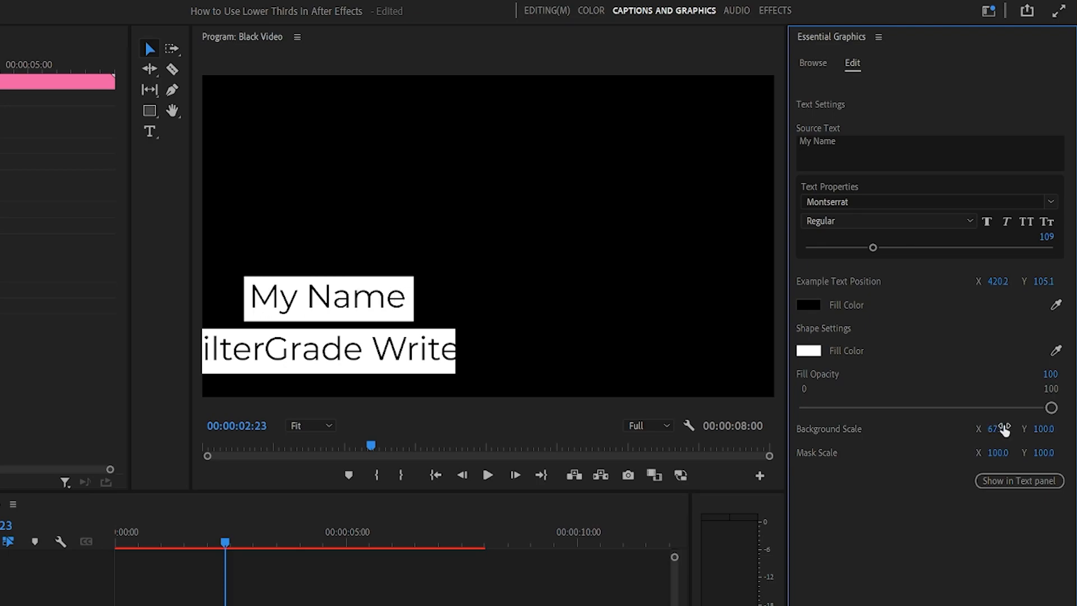
left_click(1001, 452)
type("6")
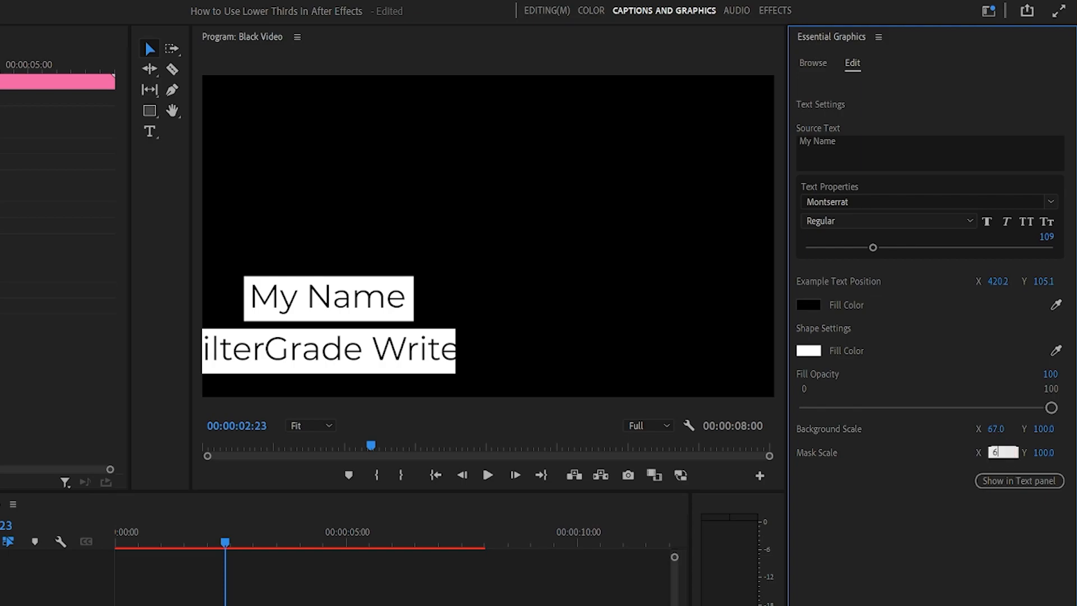
type("7")
key("Return")
left_click(212, 584)
key("Home")
key("space")
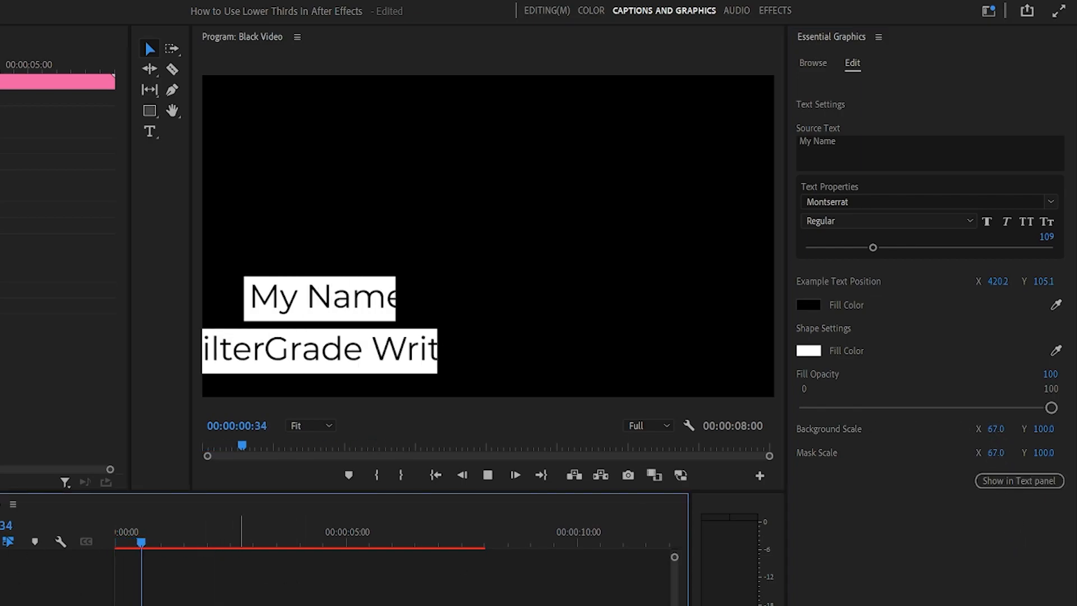
key("space")
Step: Set the My Name clip's shape fill color to 282828 and its text fill color to white
left_click(818, 344)
left_click_drag(409, 507, 308, 518)
type("282828")
left_click(450, 307)
left_click(808, 304)
left_click(365, 342)
left_click(451, 303)
Step: For the FilterGrade Writer clip, set text size to 60, Background Scale to X -68 and Y 68, and Mask Scale X to -68
left_click(336, 604)
left_click_drag(873, 249, 841, 249)
left_click_drag(998, 429, 902, 429)
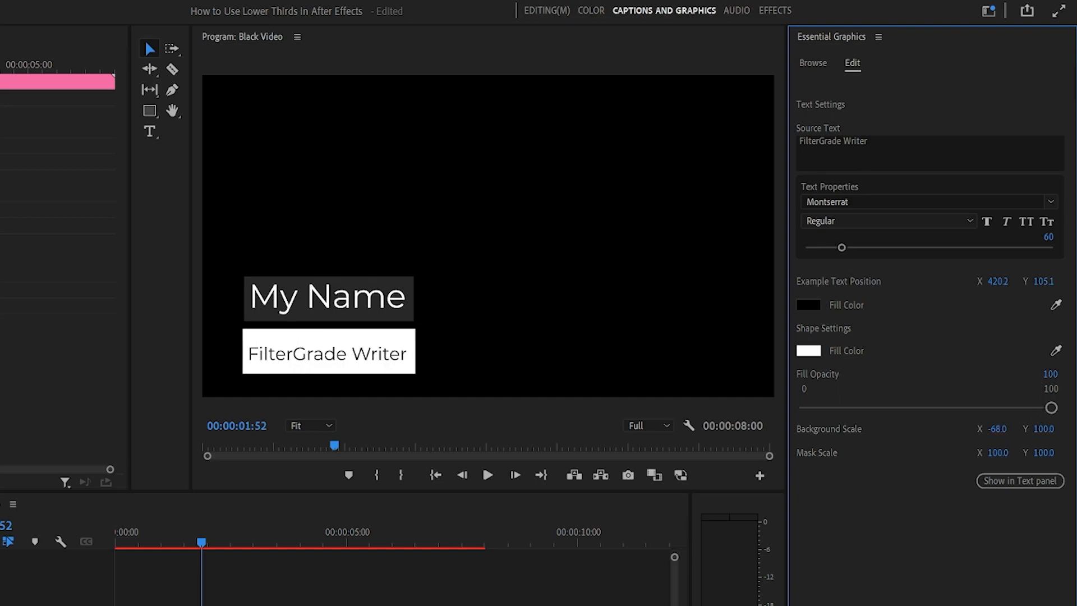
left_click_drag(1043, 430, 1020, 429)
left_click(1006, 453)
type("-68")
key("Return")
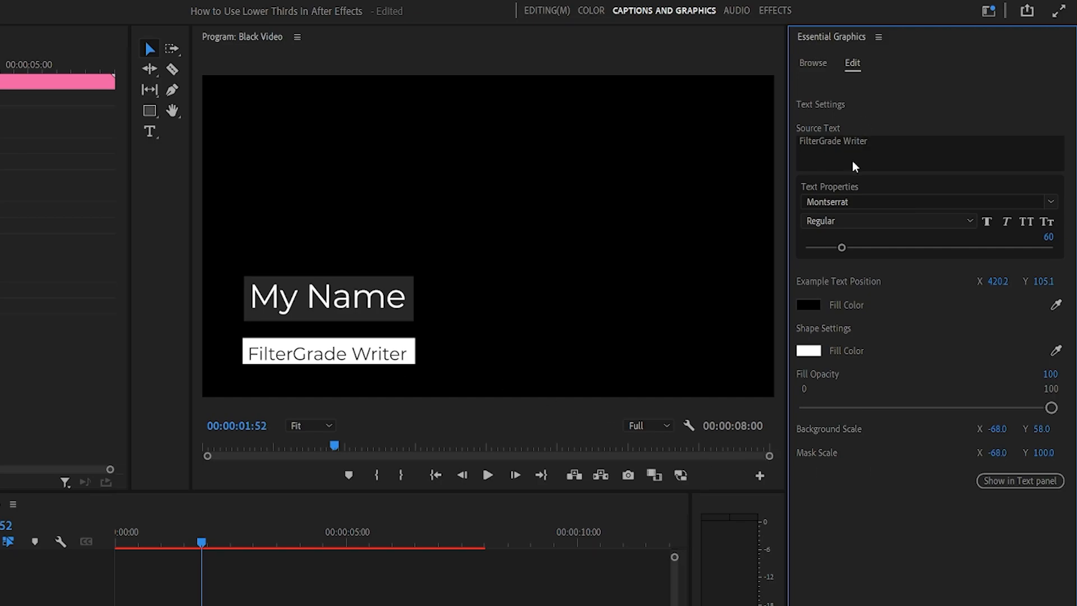
left_click_drag(1041, 429, 1047, 429)
Step: Move My Name to Position 283, 749 and FilterGrade Writer to 291, 875, stacked at the frame's left edge, and preview them
left_click_drag(5, 194, 1, 194)
left_click(279, 604)
left_click(279, 605)
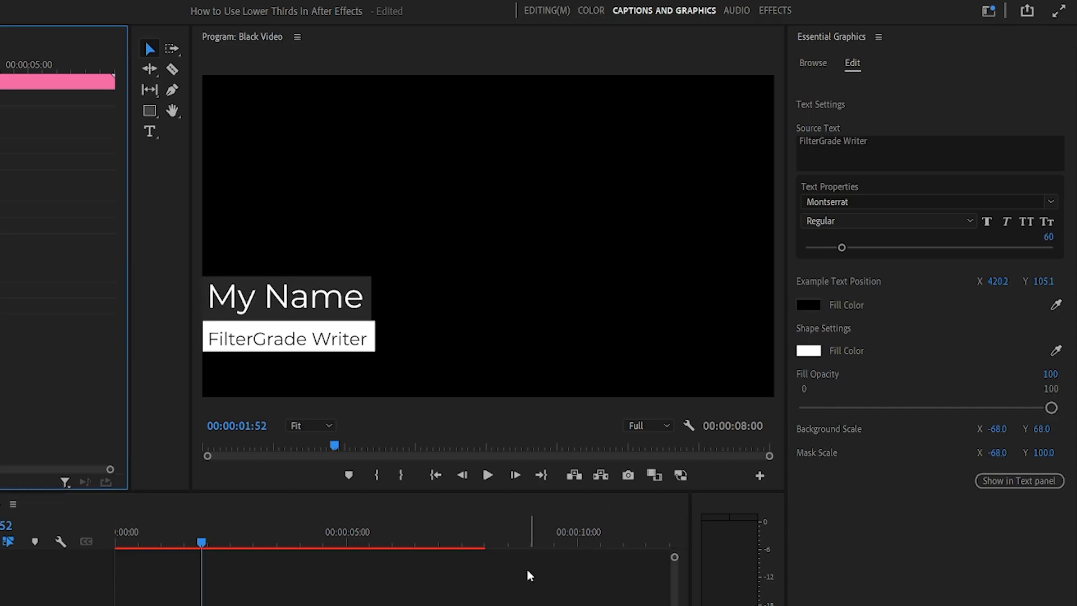
left_click(155, 579)
key("Home")
key("space")
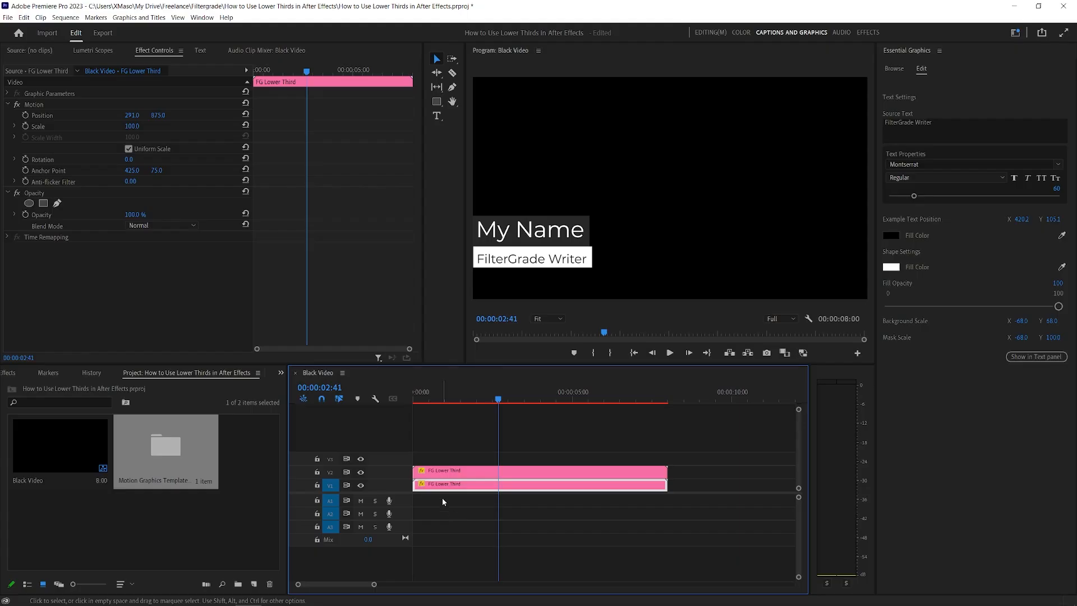
Step: Shift the FilterGrade Writer clip on track V1 to start about 1.5 seconds after the My Name clip, and preview it
left_click_drag(445, 485, 497, 485)
left_click_drag(240, 542, 249, 542)
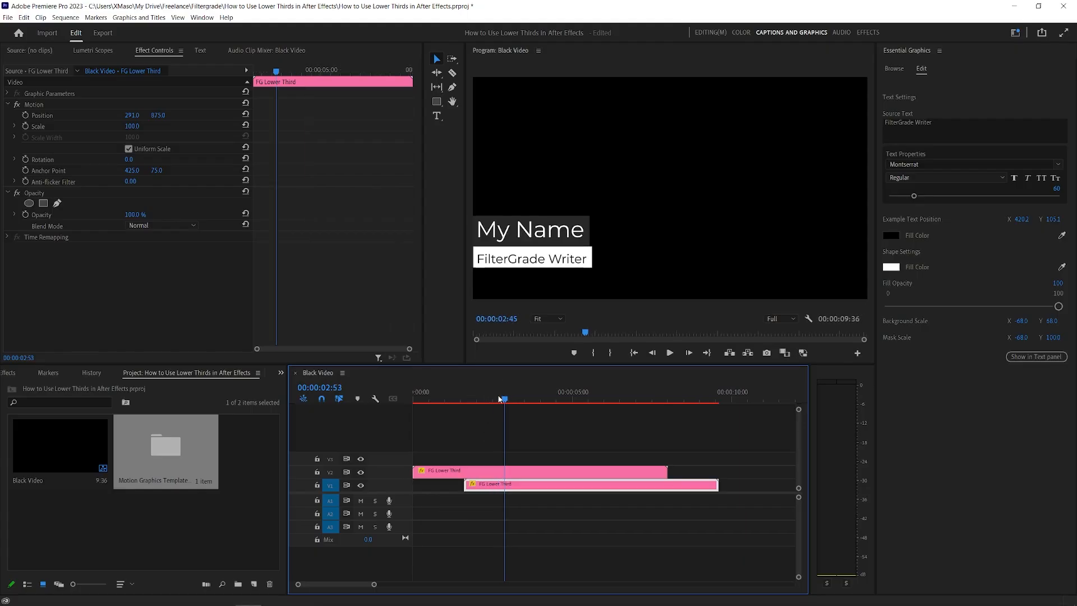
key("Home")
key("space")
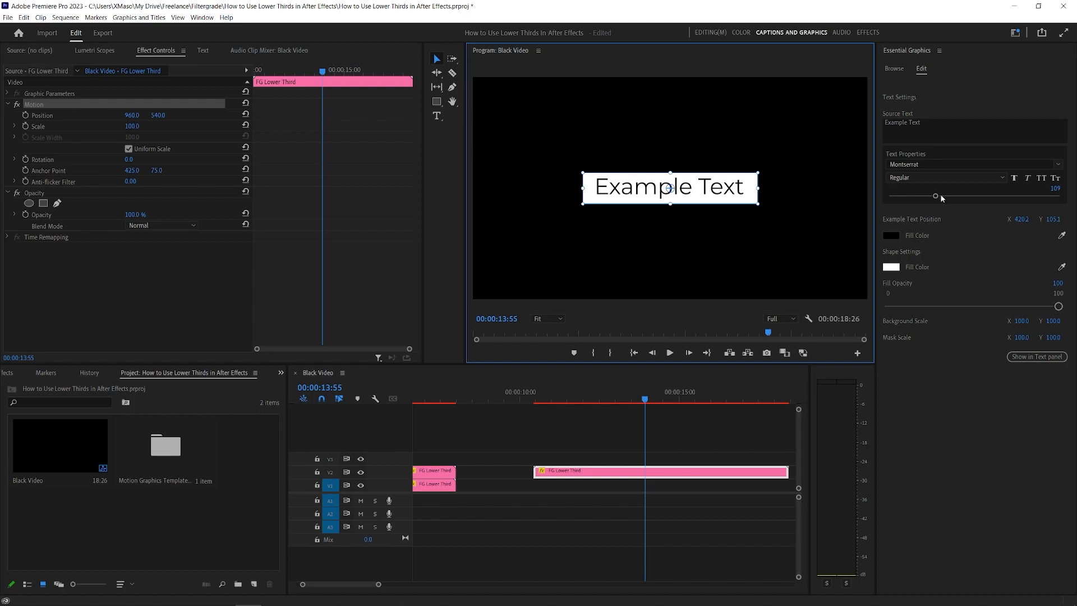
Step: Change the centered FG Lower Third clip's source text to "MOVIE TITLE" and lower its shape Fill Opacity to 0
left_click(946, 128)
type("MOVIE T")
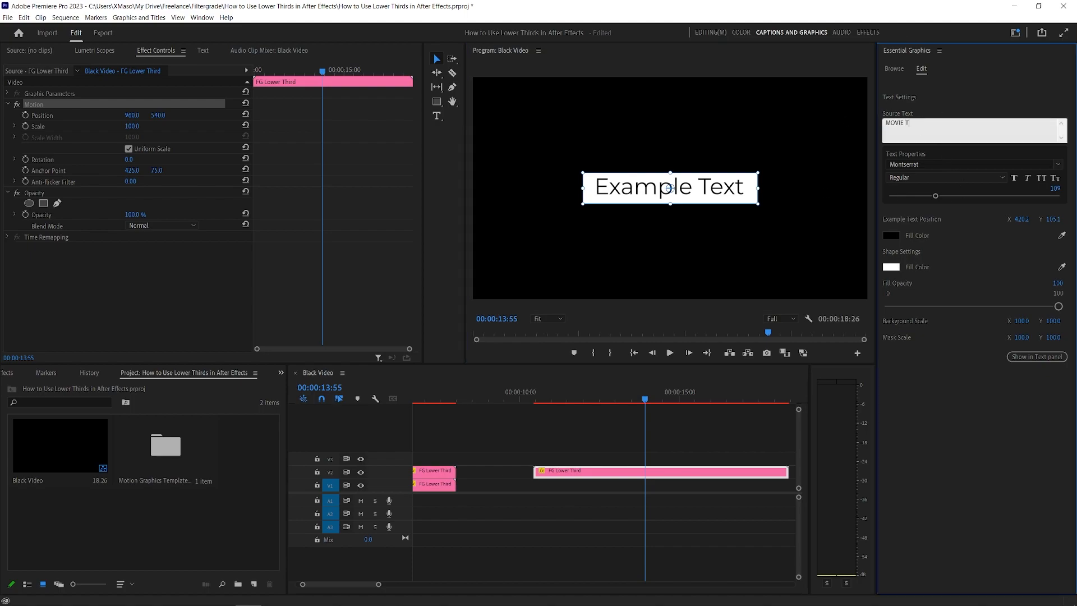
left_click_drag(1059, 308, 888, 306)
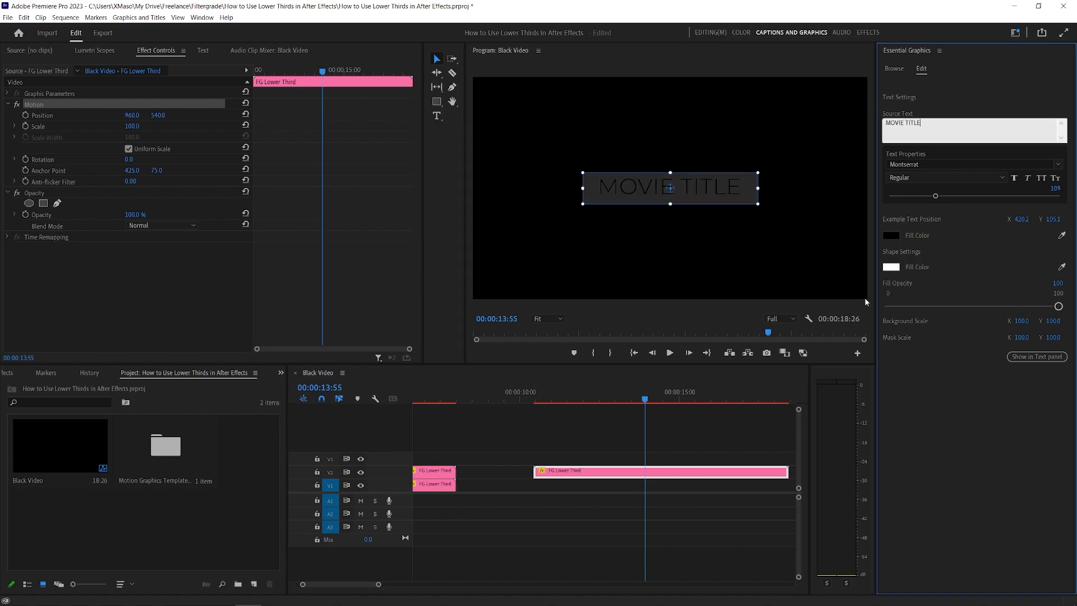
Step: Set the MOVIE TITLE text's fill color to white, FFFFFF, and preview the title
left_click(893, 237)
left_click(672, 215)
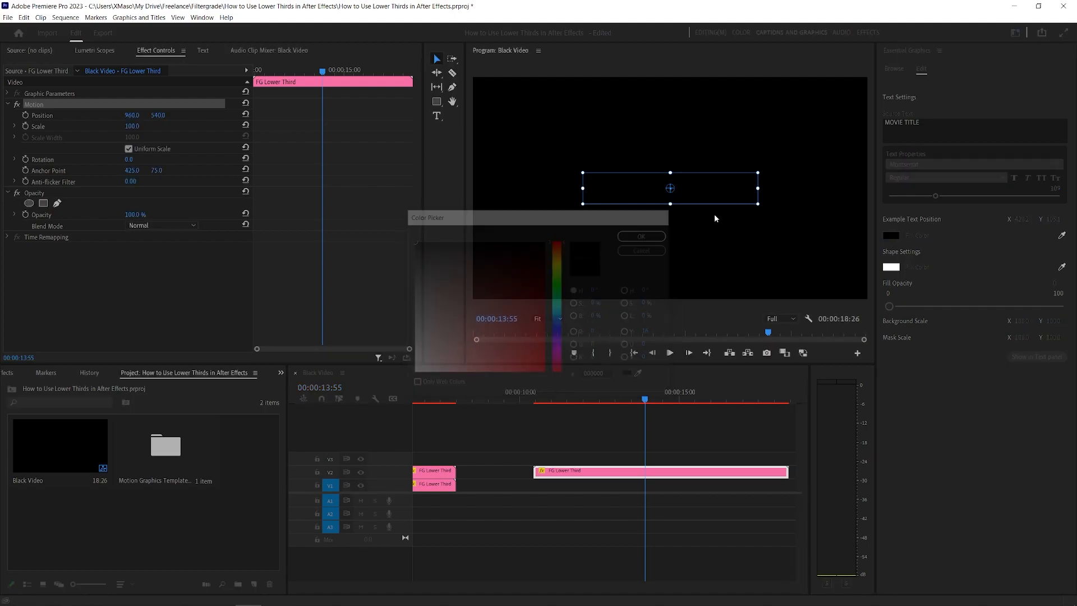
left_click(888, 236)
left_click_drag(453, 336, 408, 377)
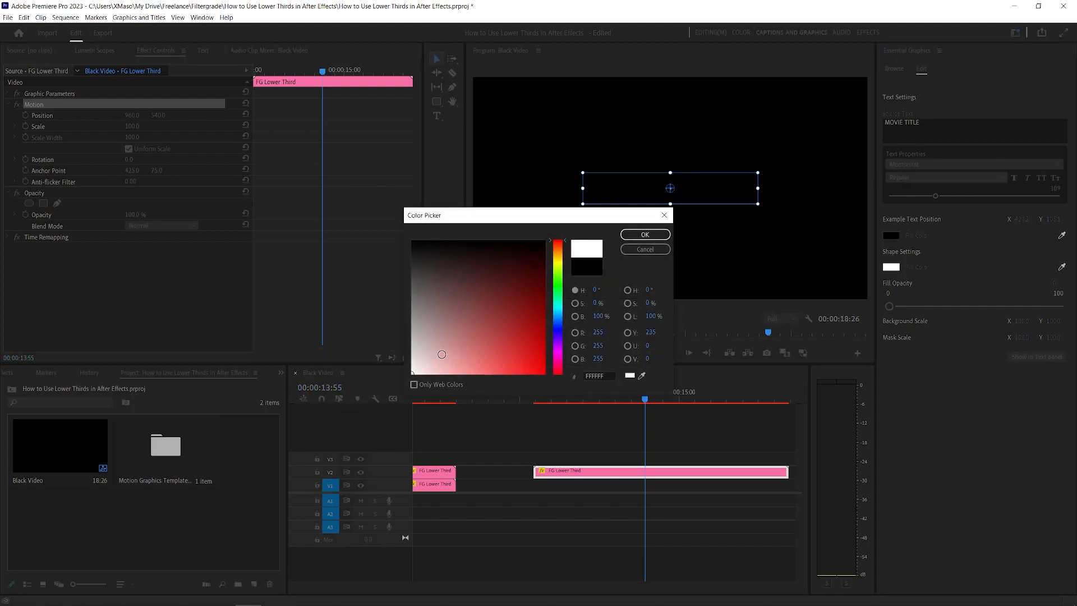
left_click(655, 234)
key("space")
left_click(638, 420)
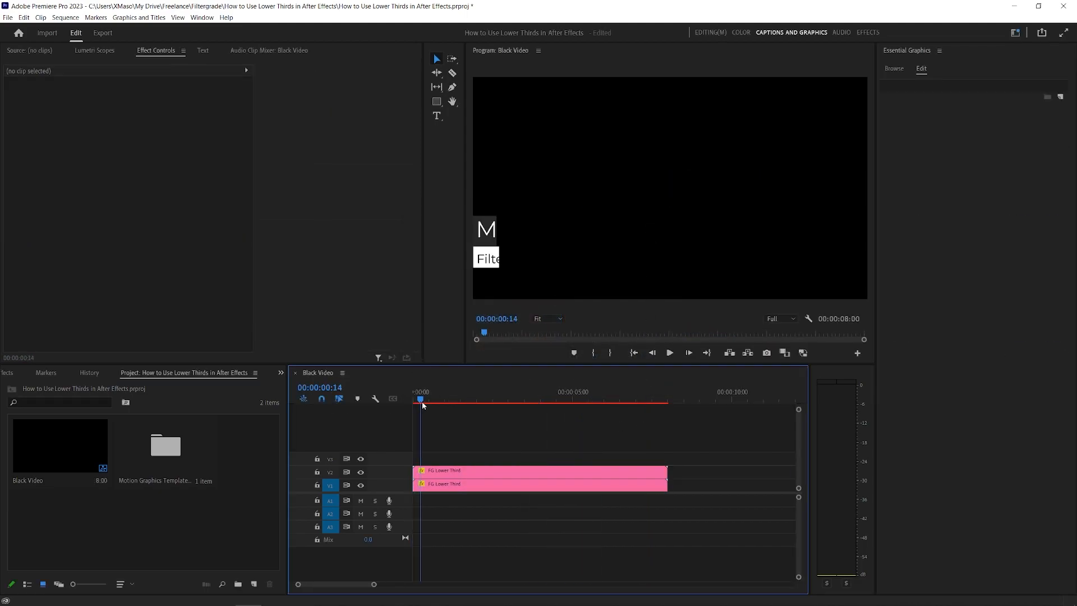
Step: Cut both lower third clips at about 2 and 5.8 seconds, ripple delete the middle sections, and preview from the start
left_click_drag(422, 401, 599, 402)
key("c")
left_click(476, 471)
left_click(478, 483)
left_click(599, 472)
left_click(599, 483)
key("v")
left_click_drag(521, 445, 558, 522)
key("shift+Delete")
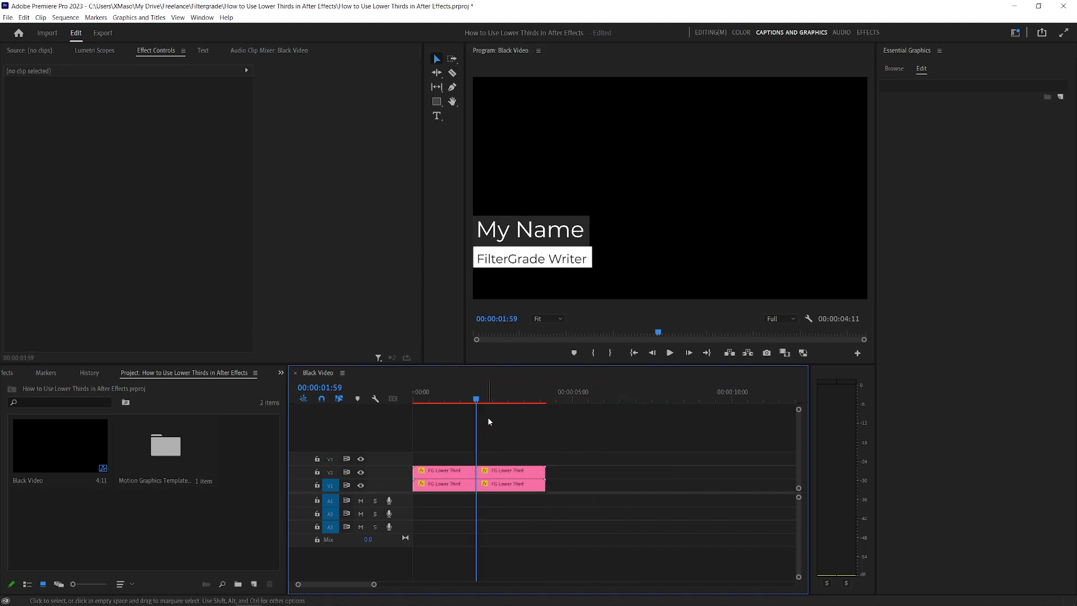
key("Home")
key("space")
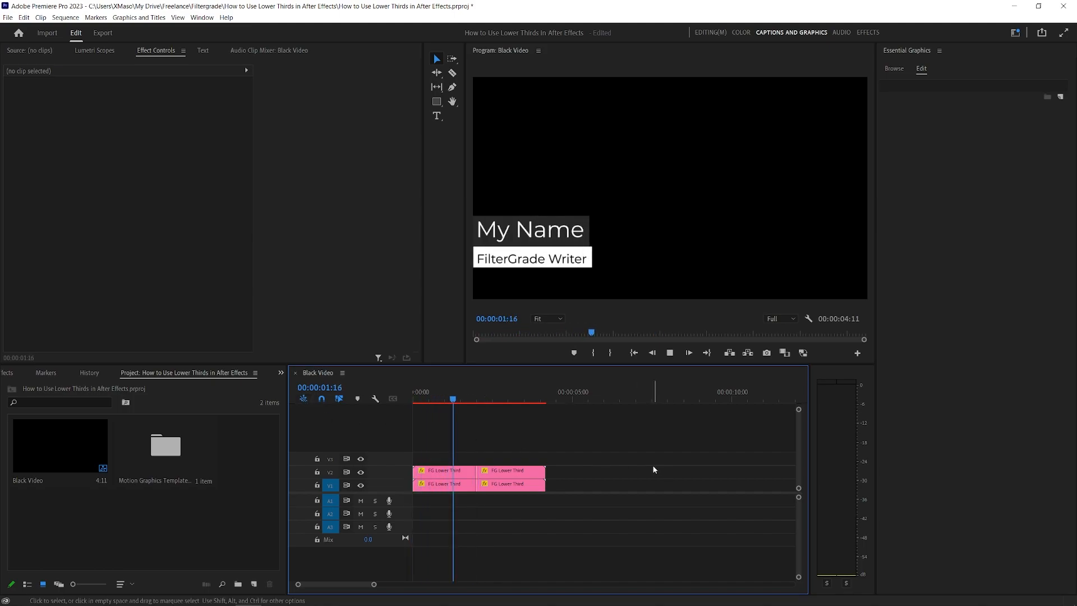
Step: Undo the gap closing, fill the gap on V1 and V2 with frame holds from the ends of the opening clips, and preview
key("ctrl+z")
right_click(461, 472)
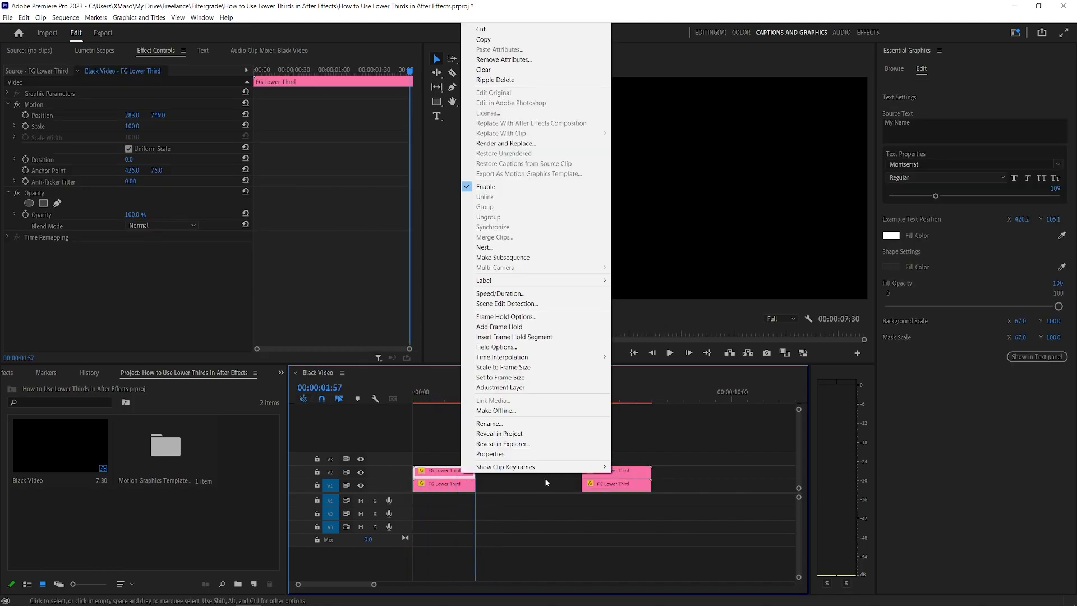
left_click(510, 327)
right_click(458, 485)
left_click(509, 337)
left_click_drag(520, 460, 581, 482)
left_click(452, 396)
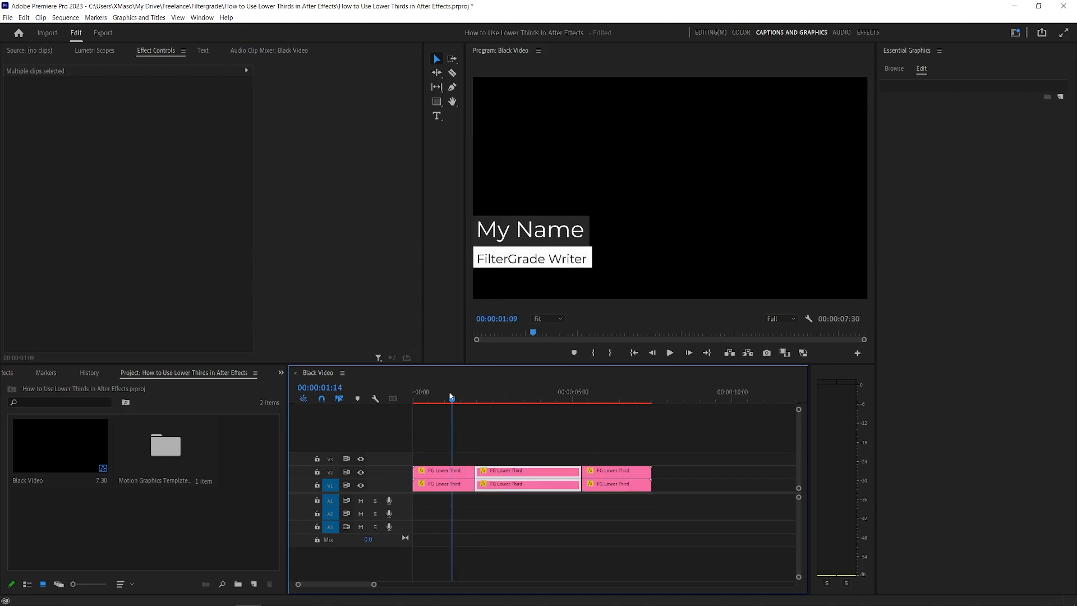
key("Home")
key("space")
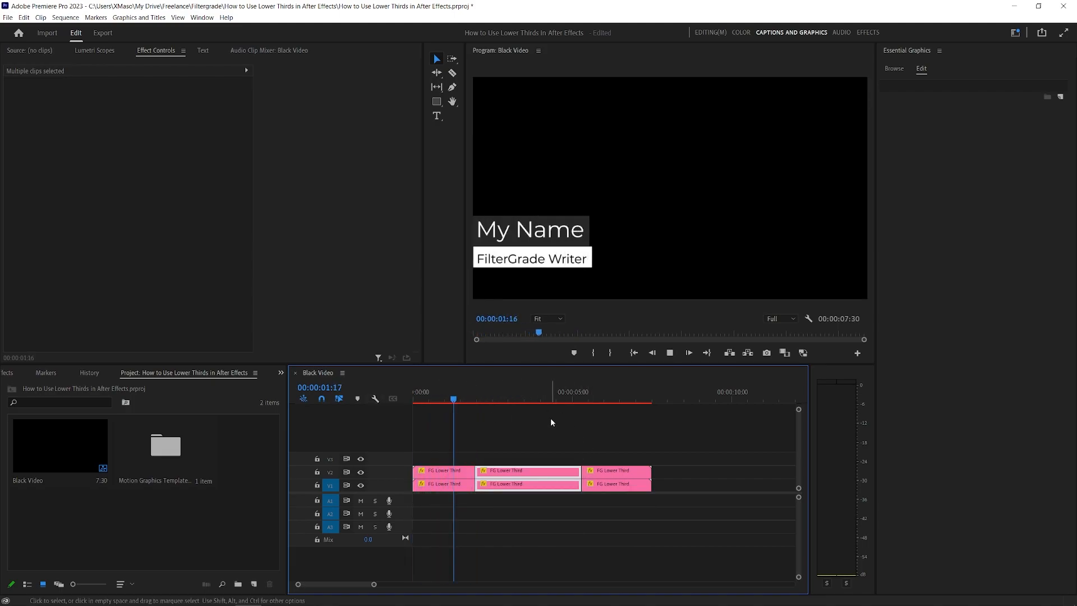